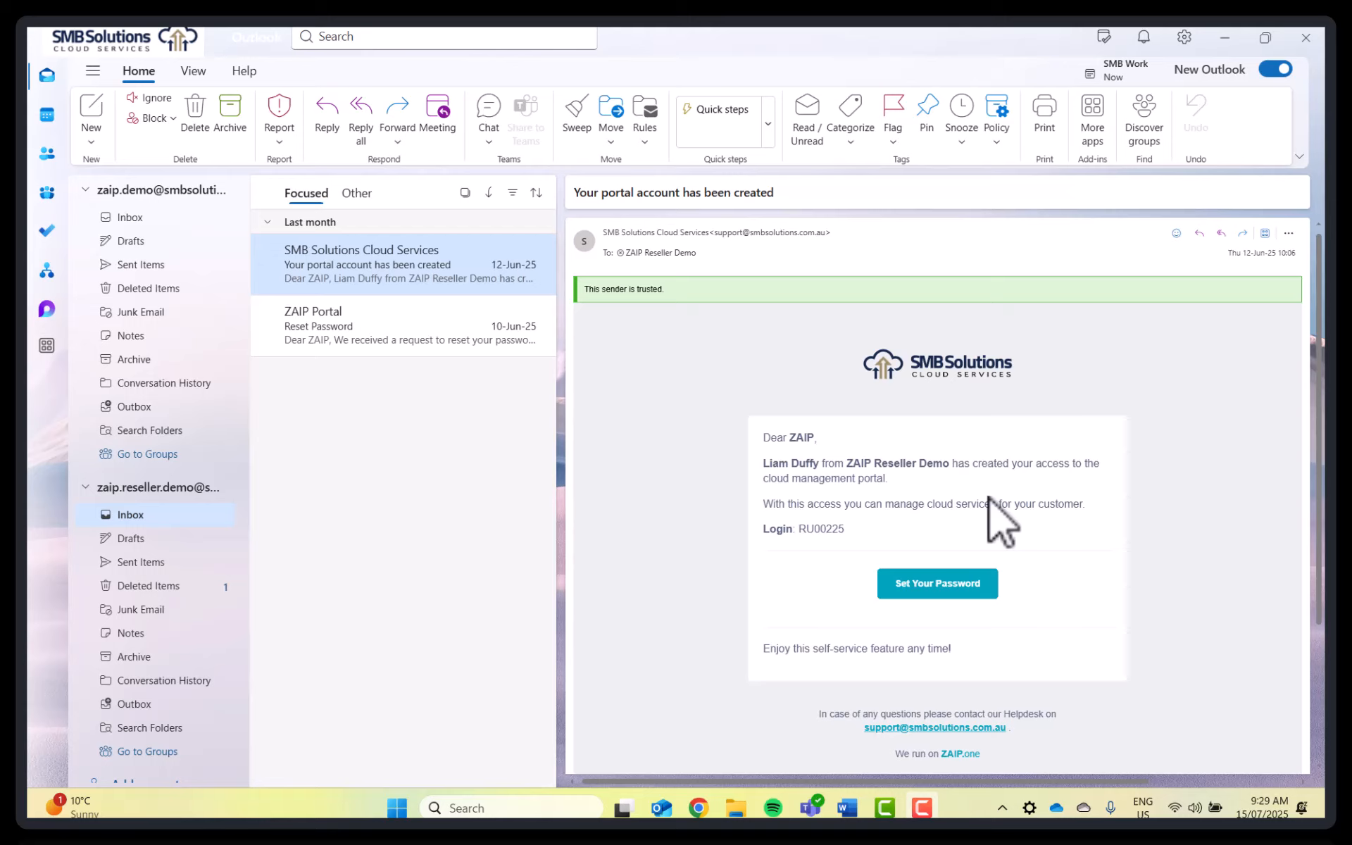
# Open the portal's password link from the account-created email and log in to ZAIP with the prefilled credentials
pyautogui.click(902, 590)
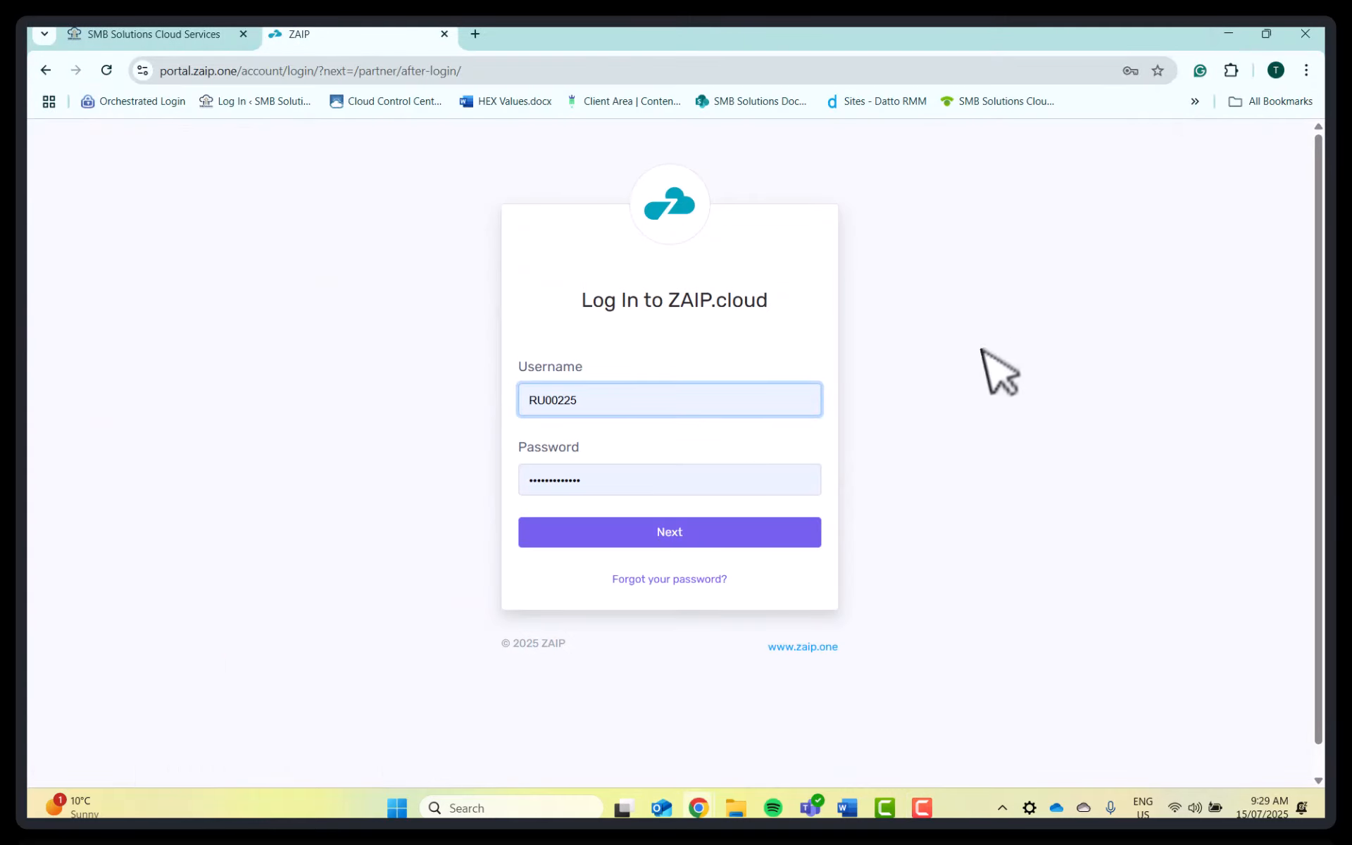
pyautogui.click(672, 539)
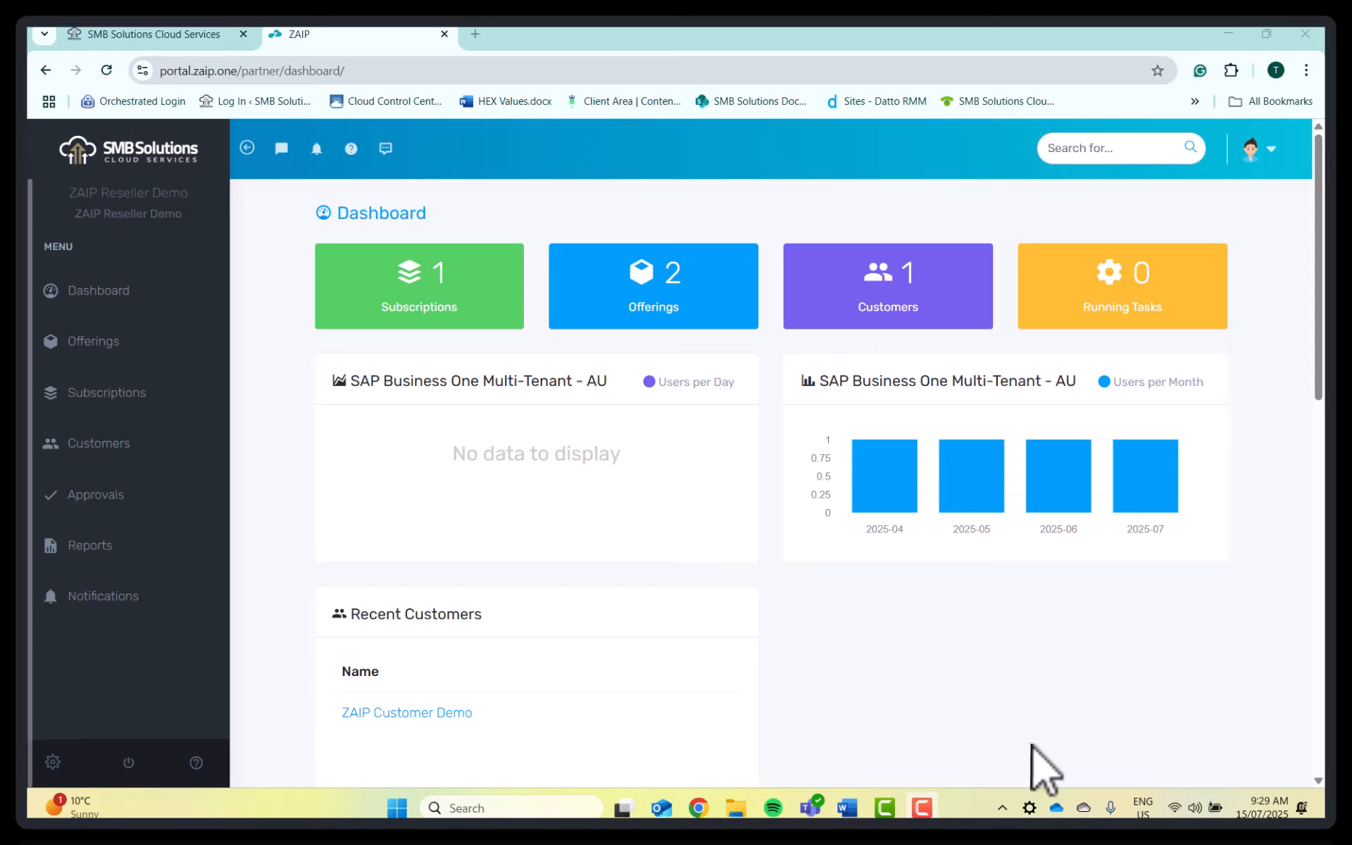
# View the active offerings and the customer list, including the actions for ZAIP Customer Demo, returning to the dashboard after each
pyautogui.click(706, 290)
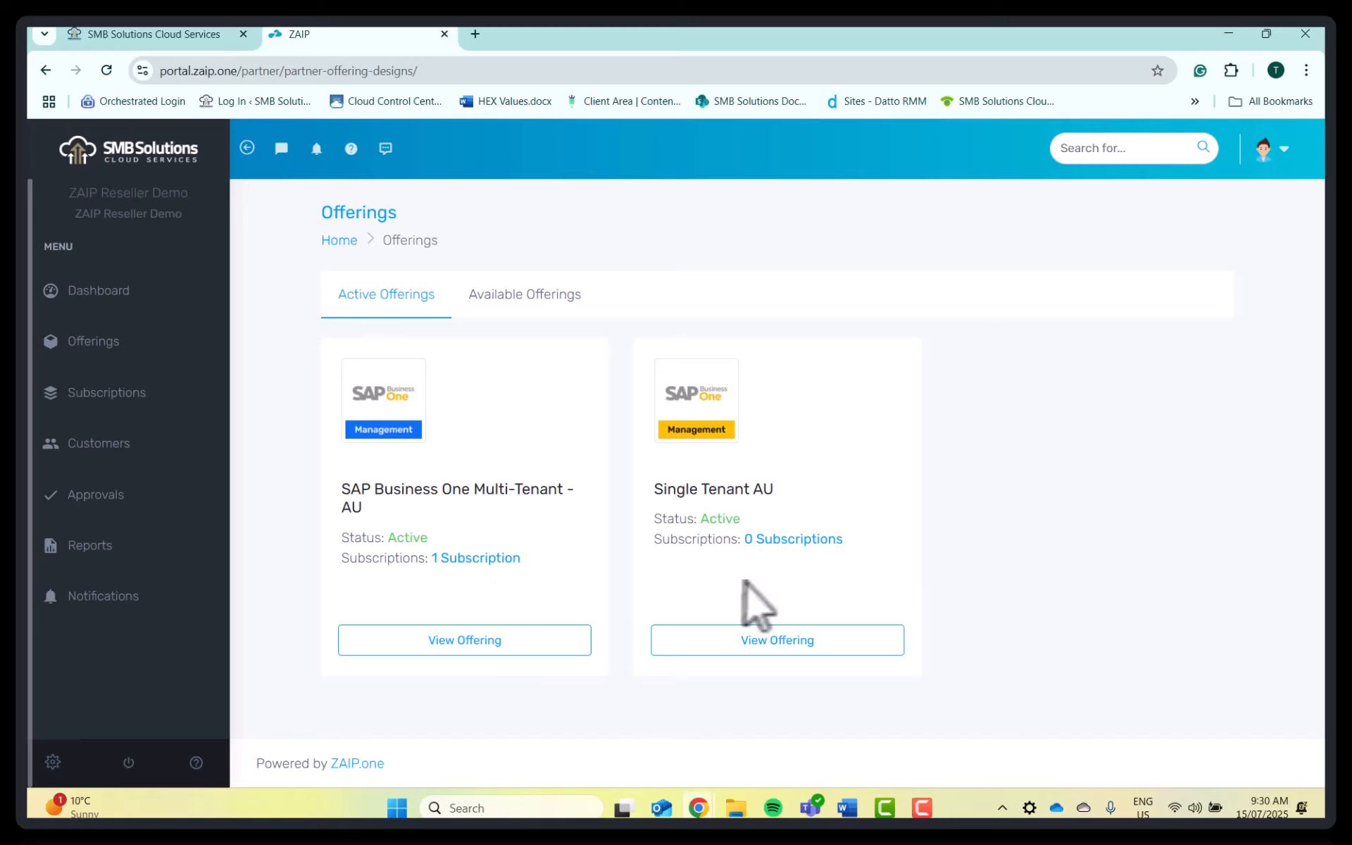
pyautogui.click(342, 241)
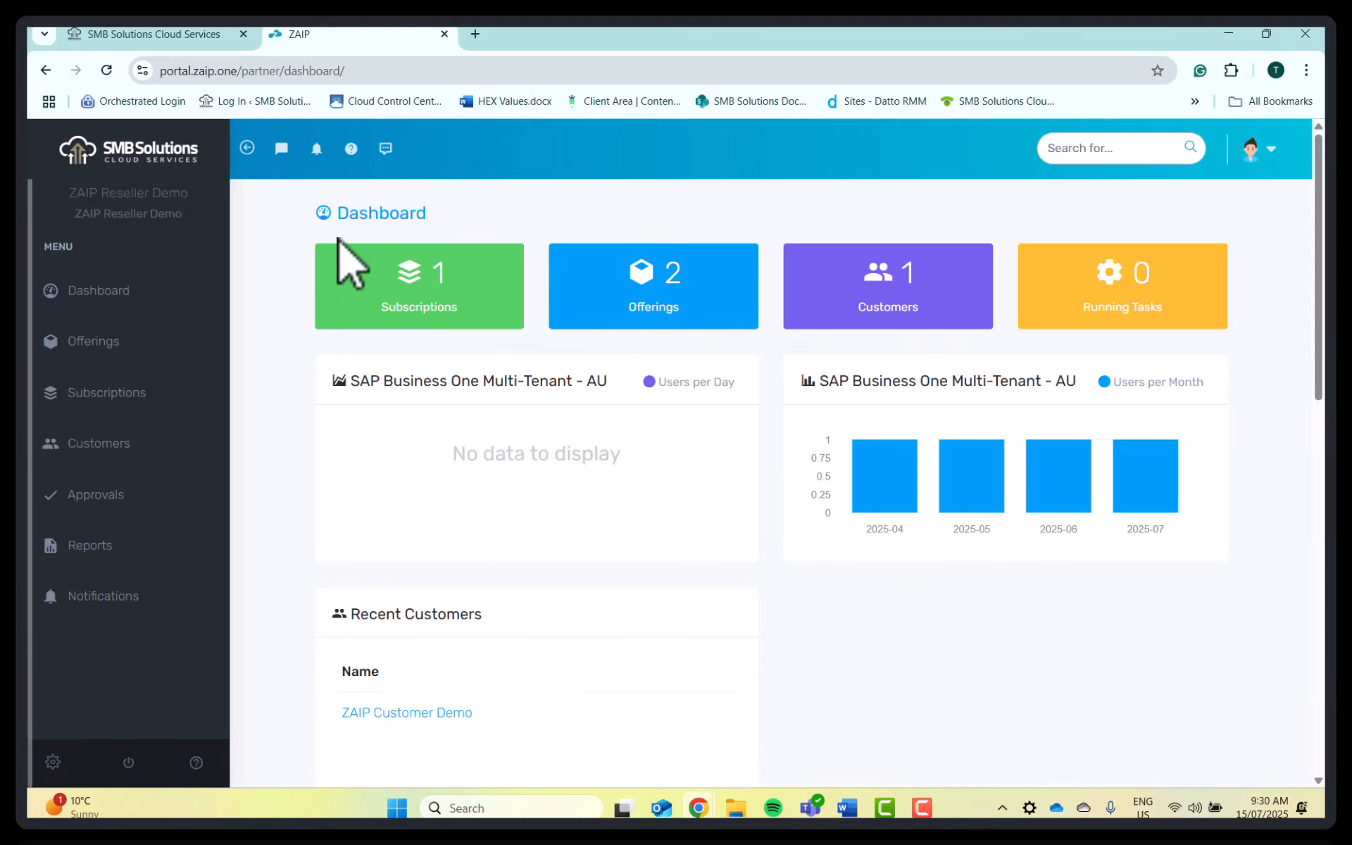
pyautogui.click(891, 291)
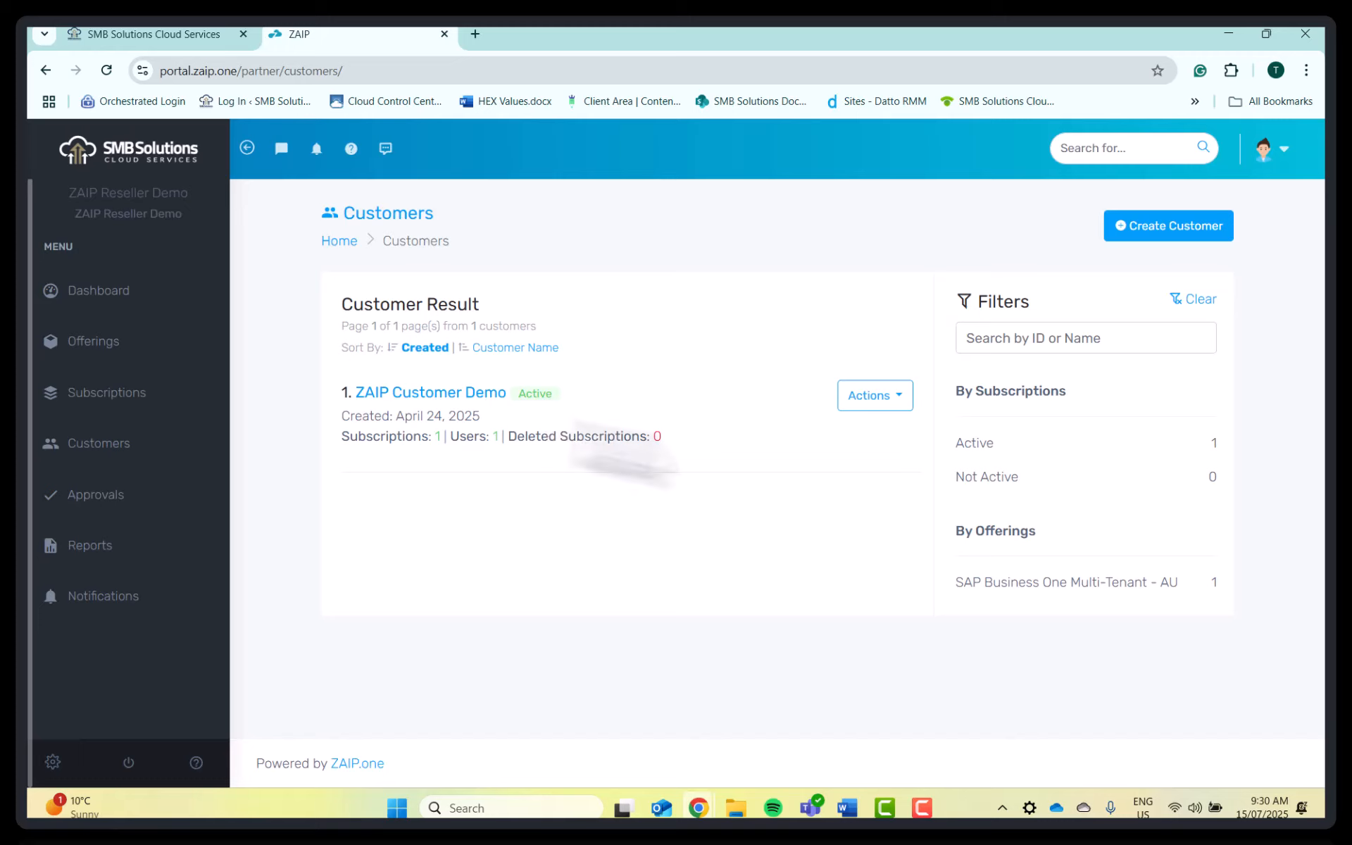
pyautogui.click(884, 400)
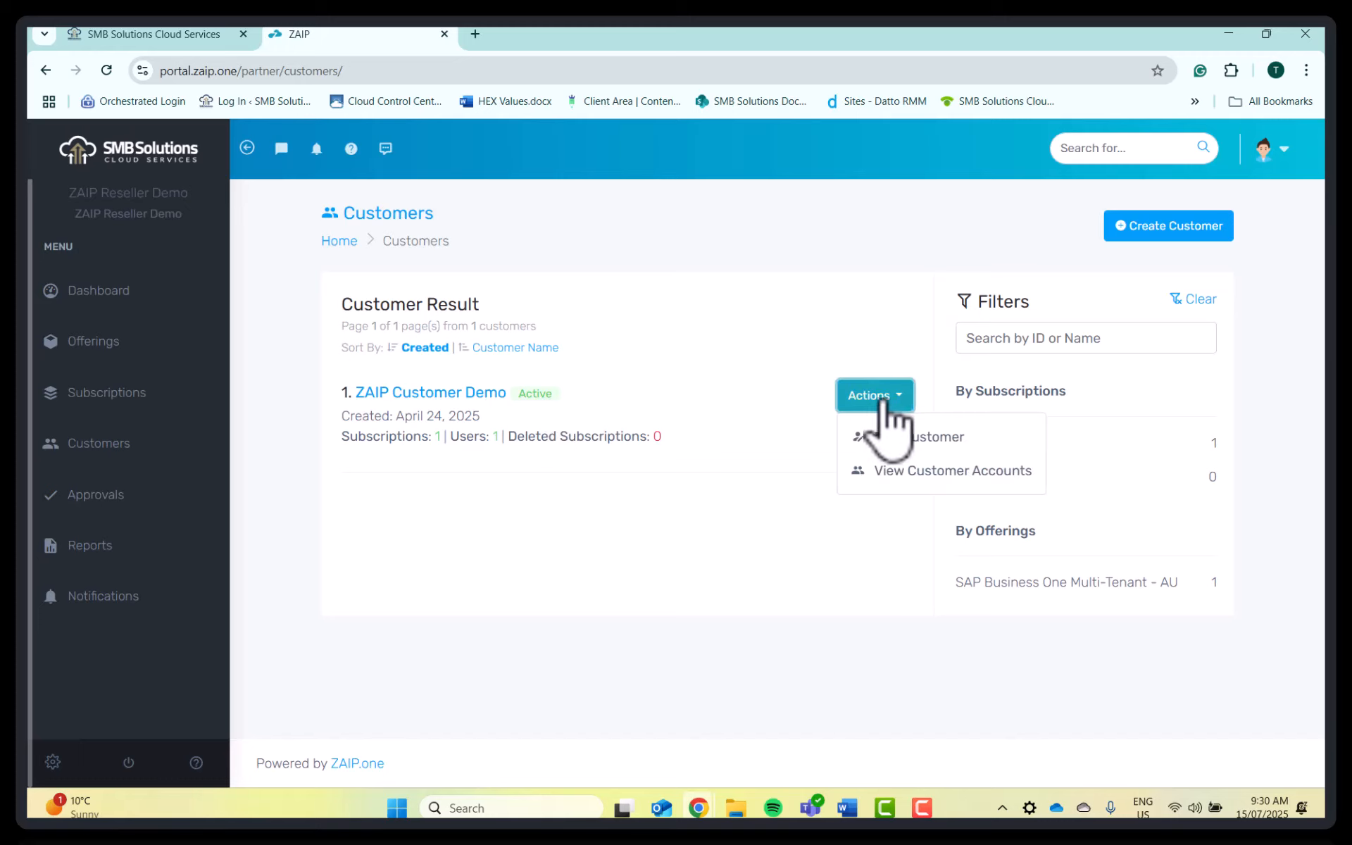
pyautogui.click(886, 403)
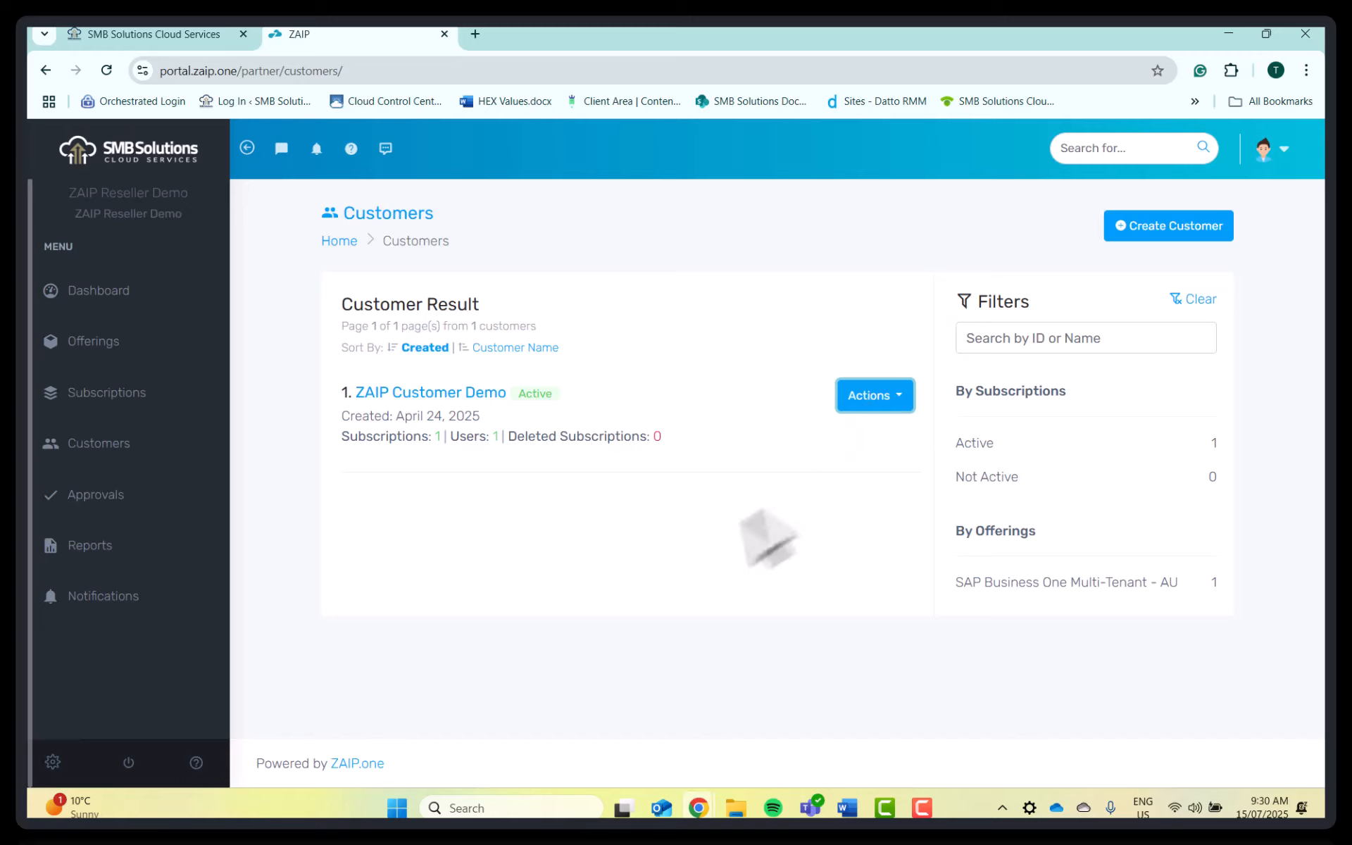
pyautogui.click(339, 241)
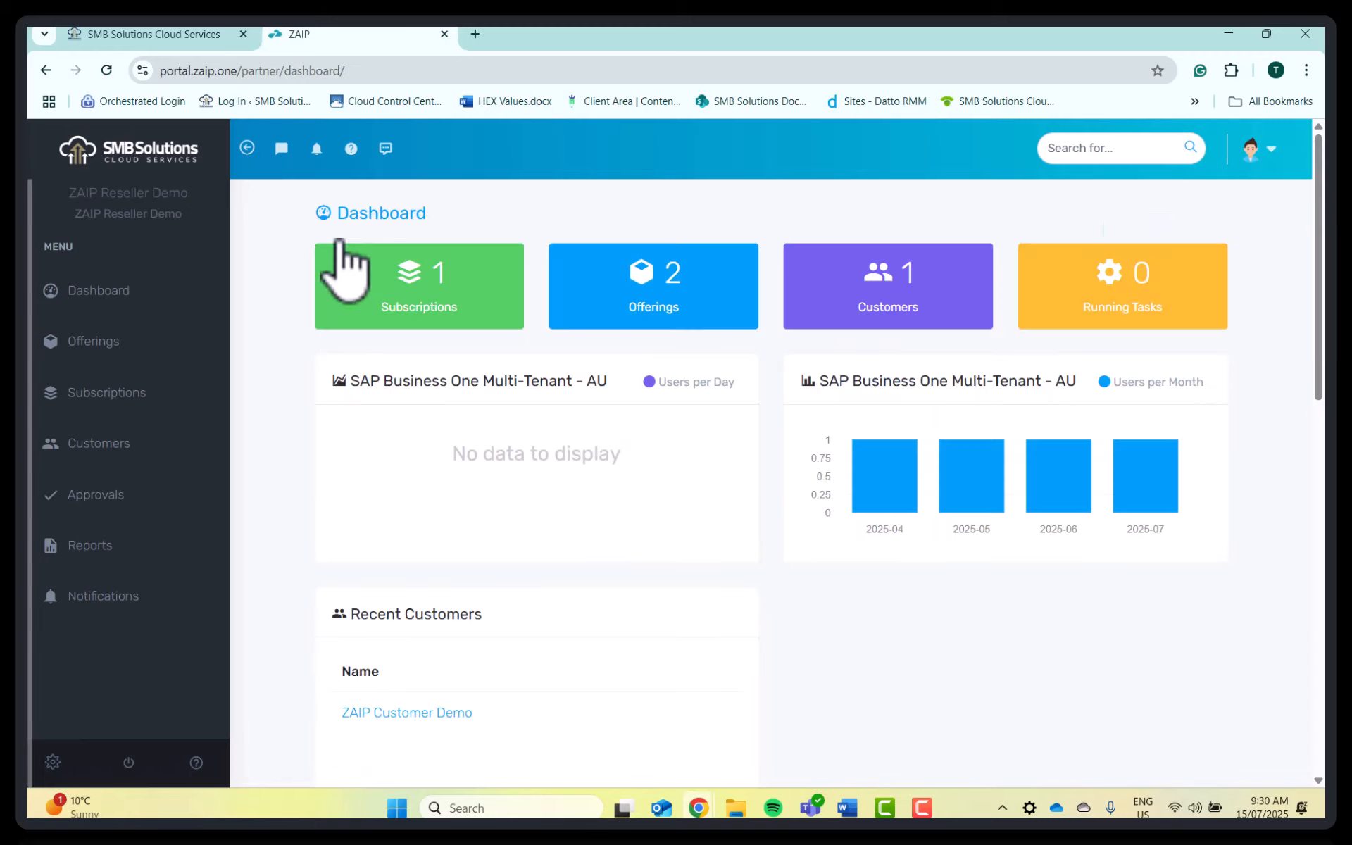
# Open the SAP Production ZAIP Customer Demo subscription and review its service, configuration and user management tools
pyautogui.click(417, 303)
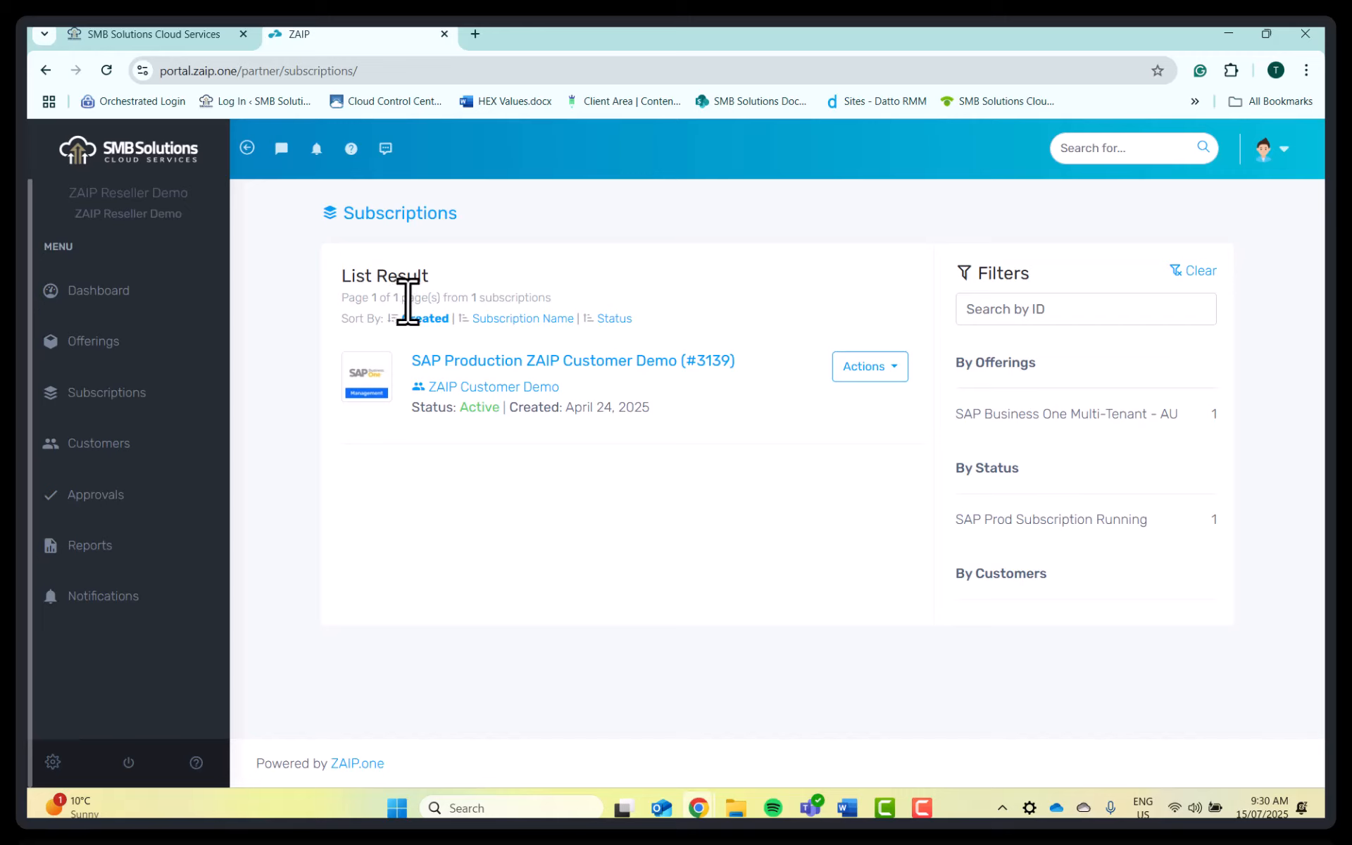
pyautogui.click(533, 373)
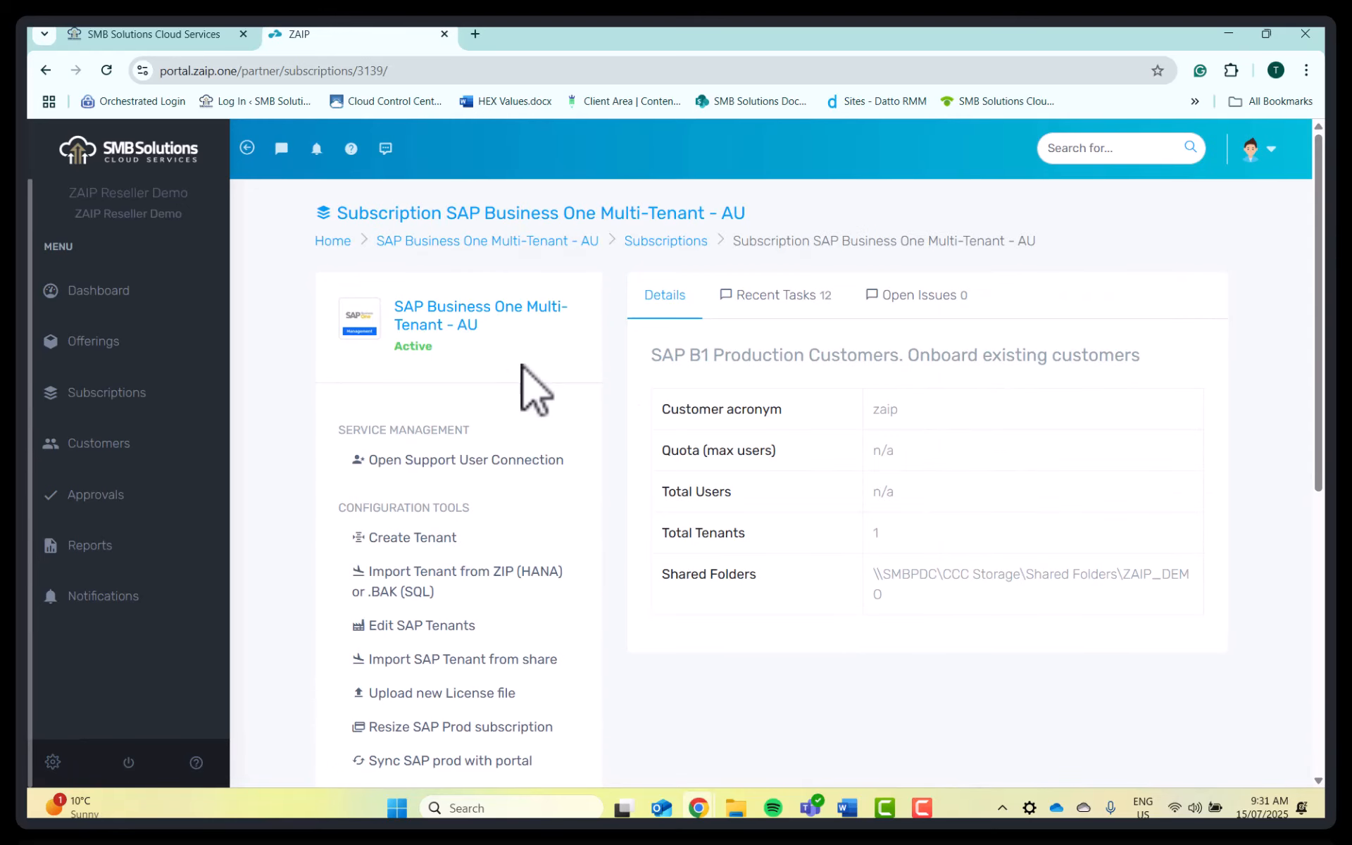
pyautogui.scroll(-1, 525, 381)
pyautogui.scroll(1, 525, 384)
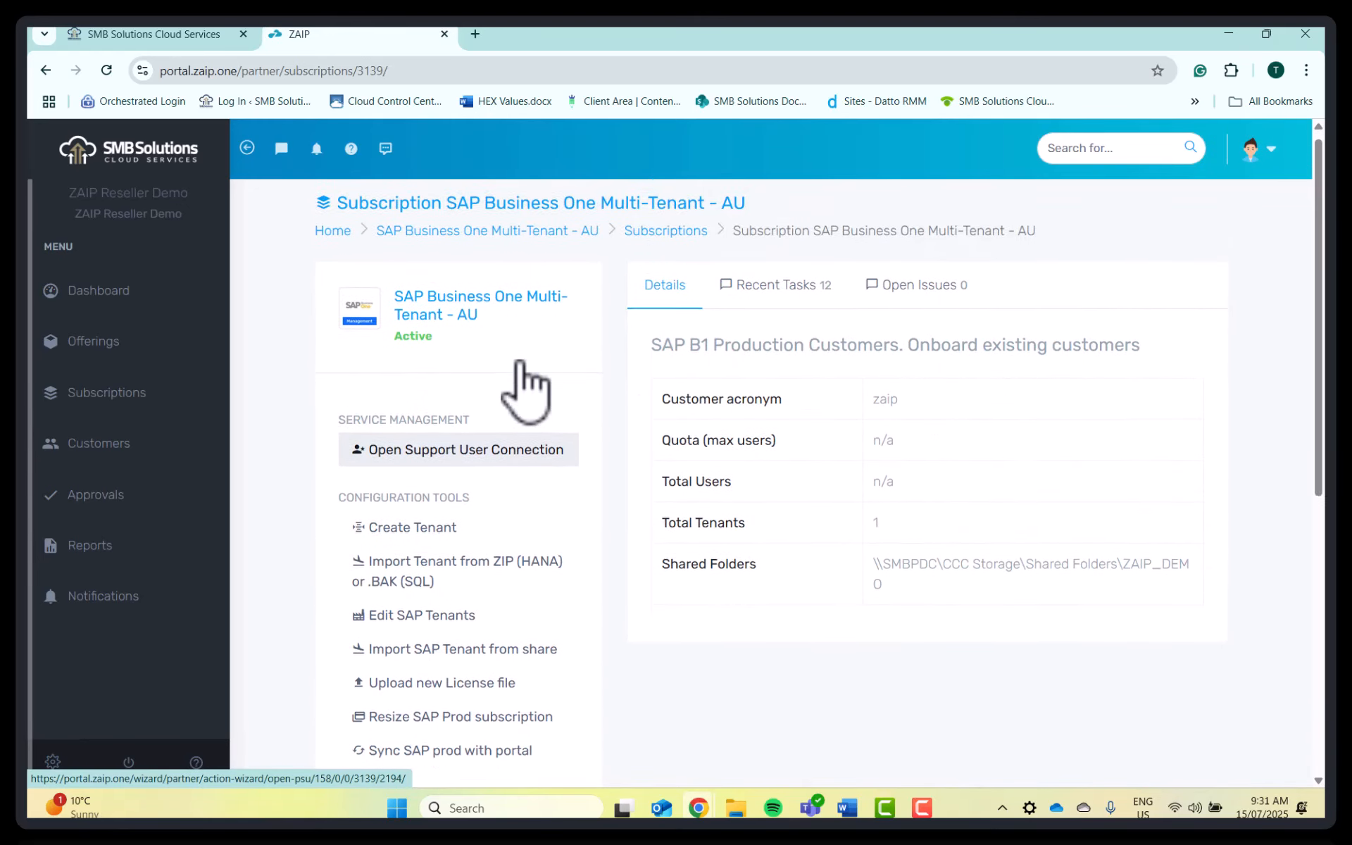
pyautogui.scroll(-1, 524, 374)
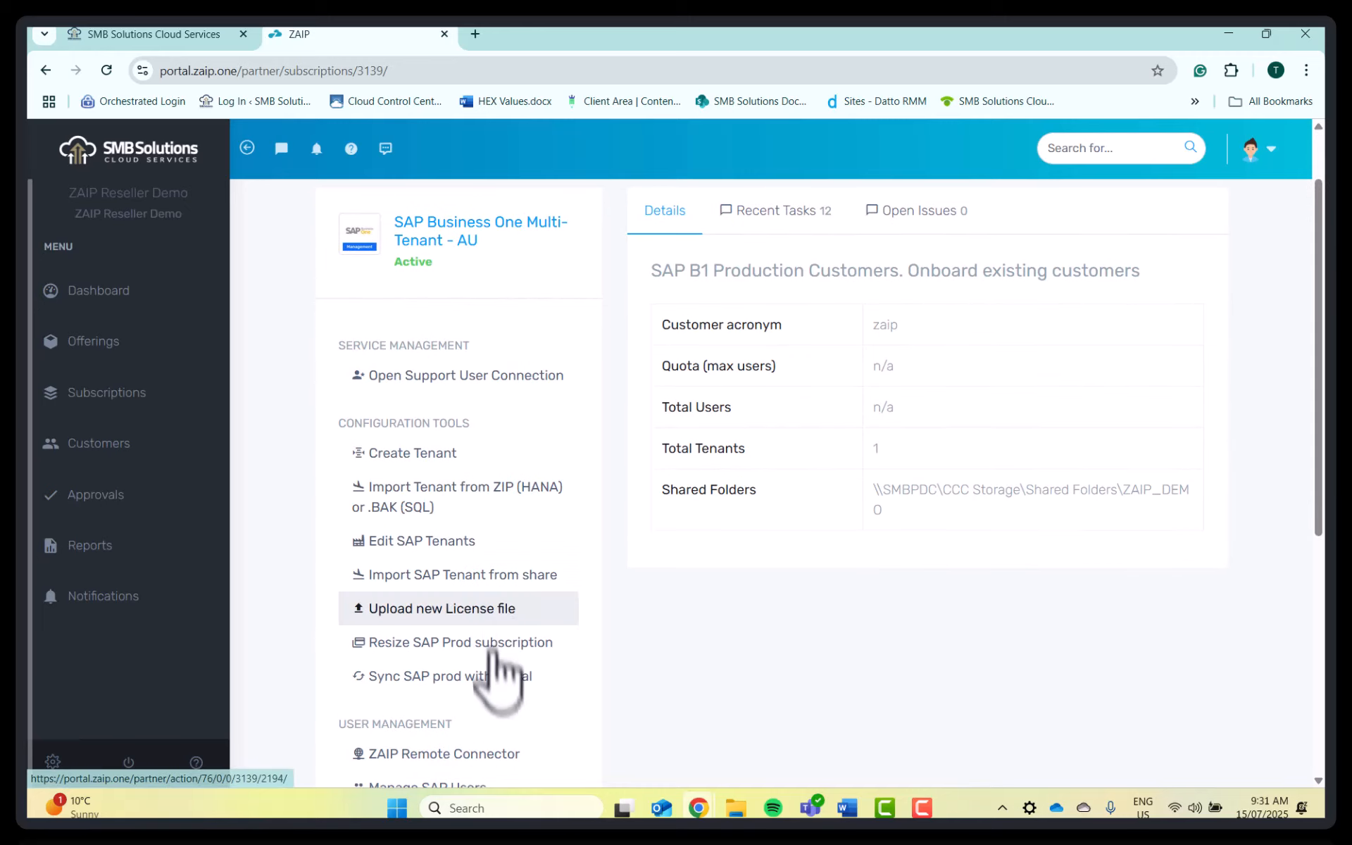
pyautogui.scroll(-1, 501, 707)
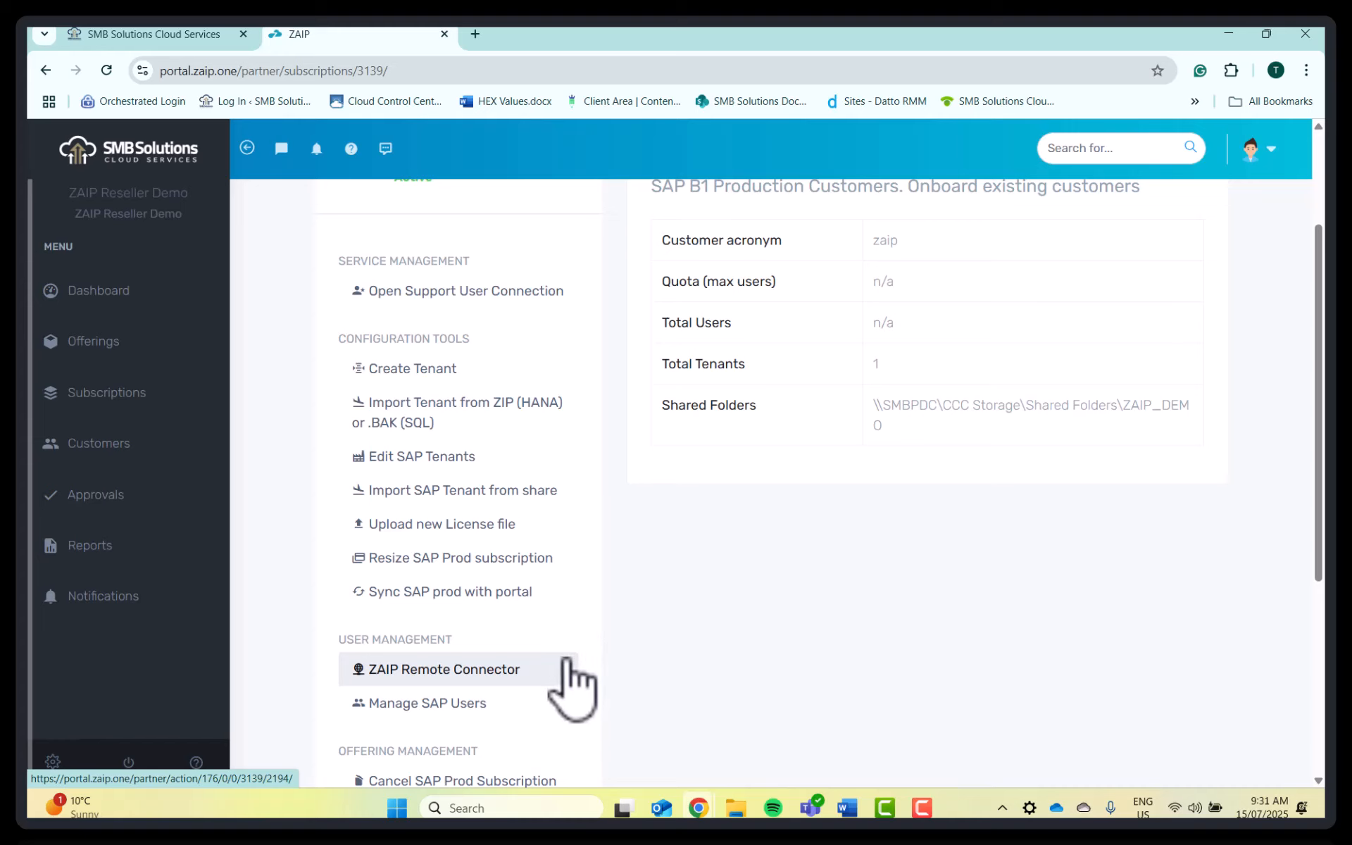
# Start Open Support User Connection for the subscription and add ZAIP Reseller Demo as a PSU user without a message
pyautogui.click(482, 299)
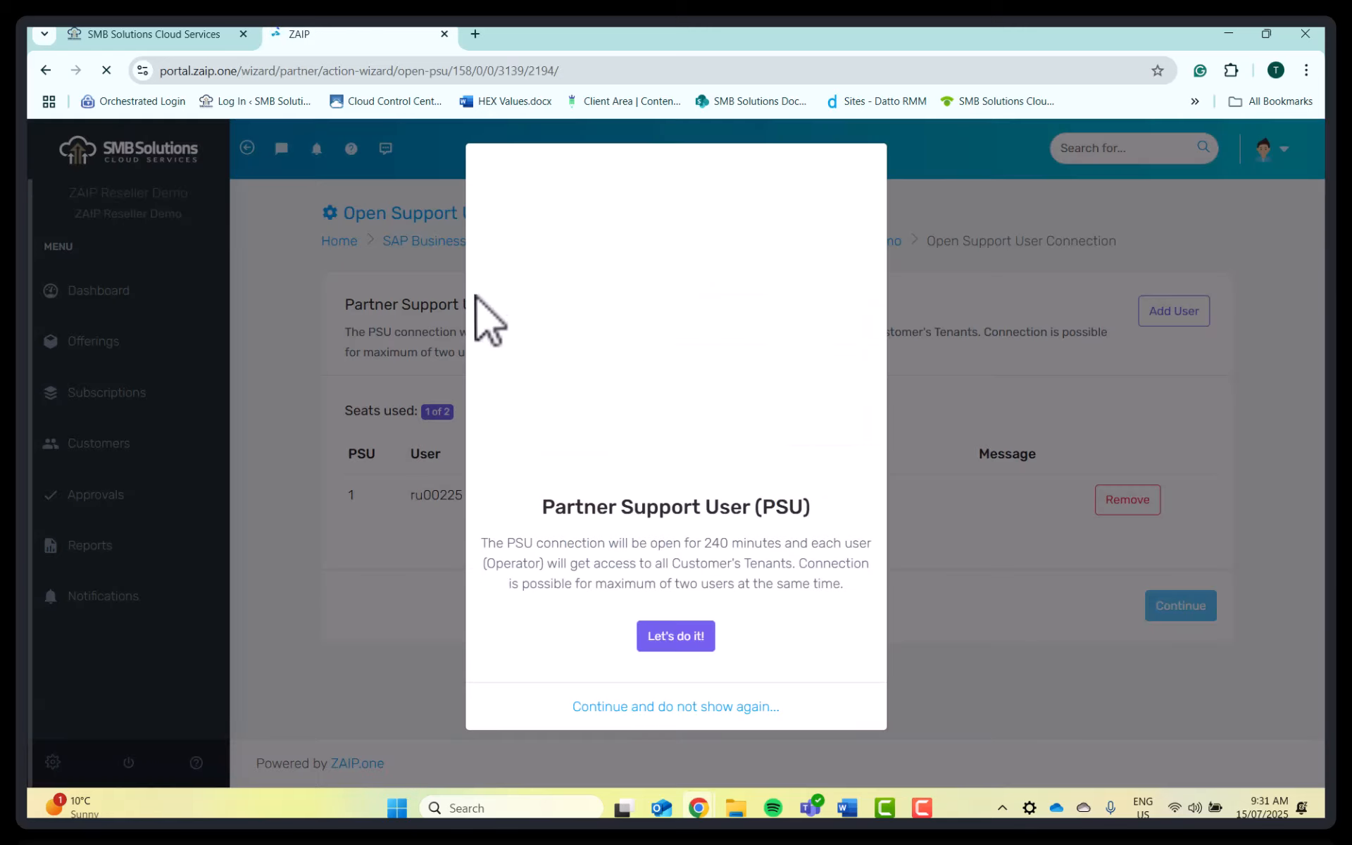
pyautogui.click(687, 640)
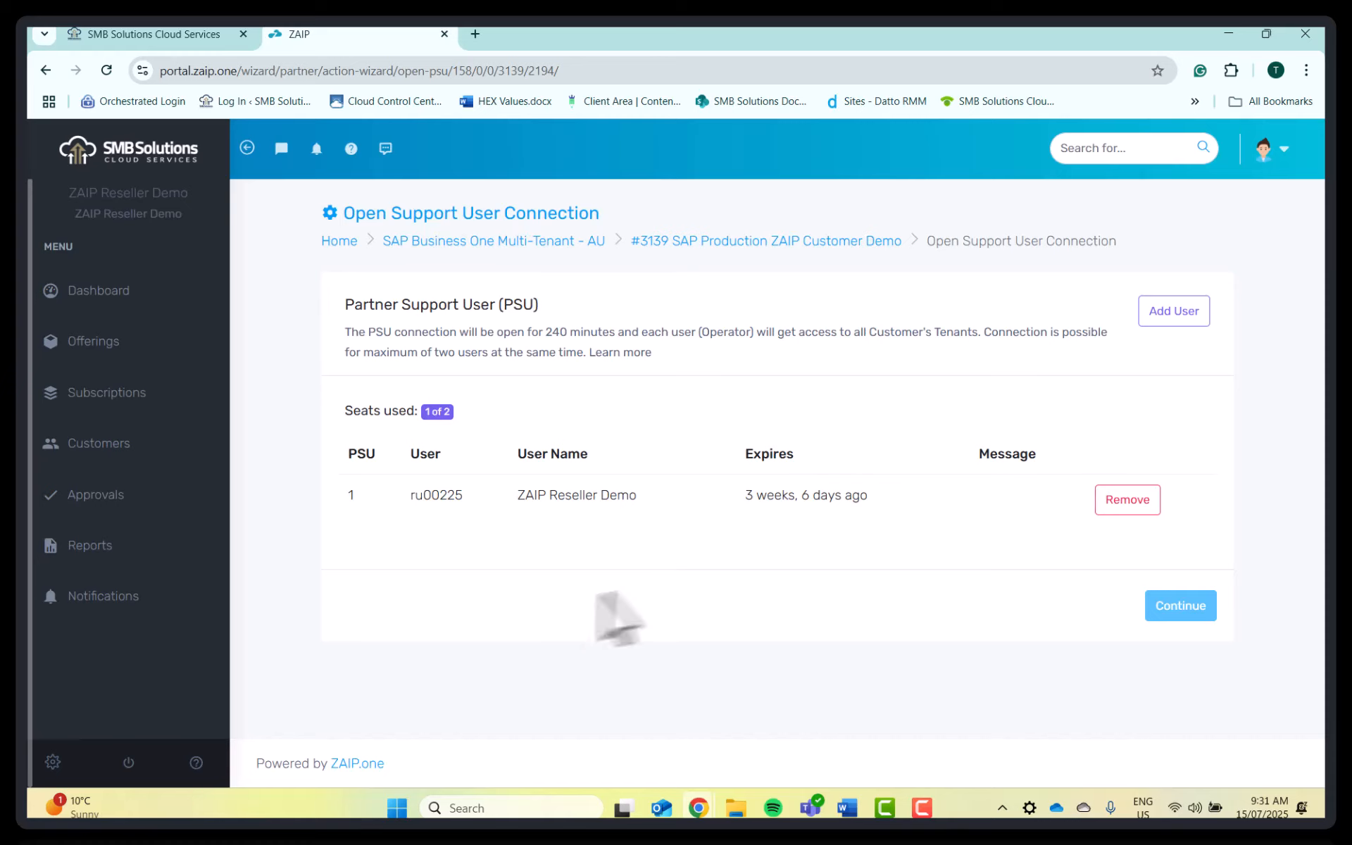
pyautogui.click(1174, 315)
pyautogui.click(726, 307)
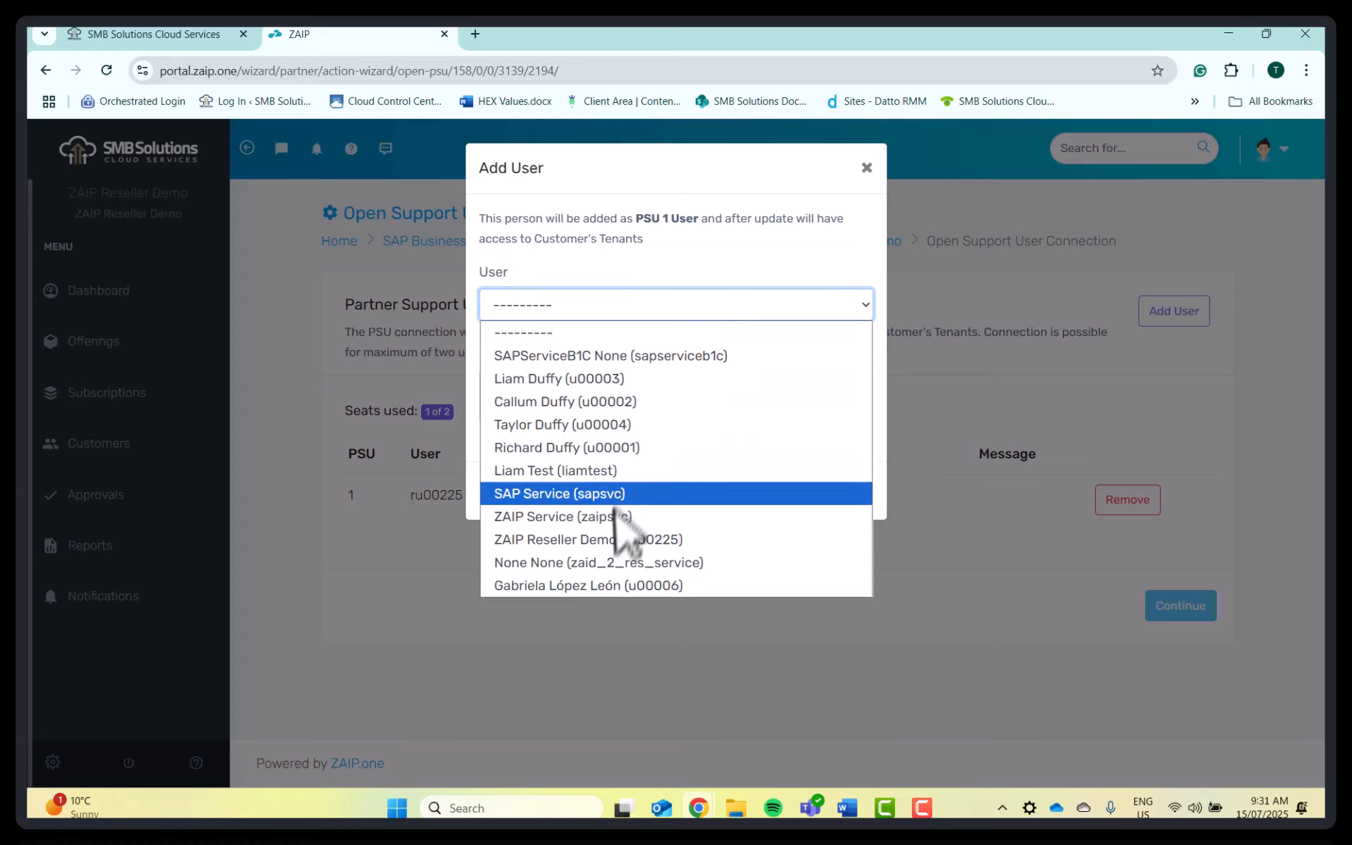
pyautogui.click(593, 541)
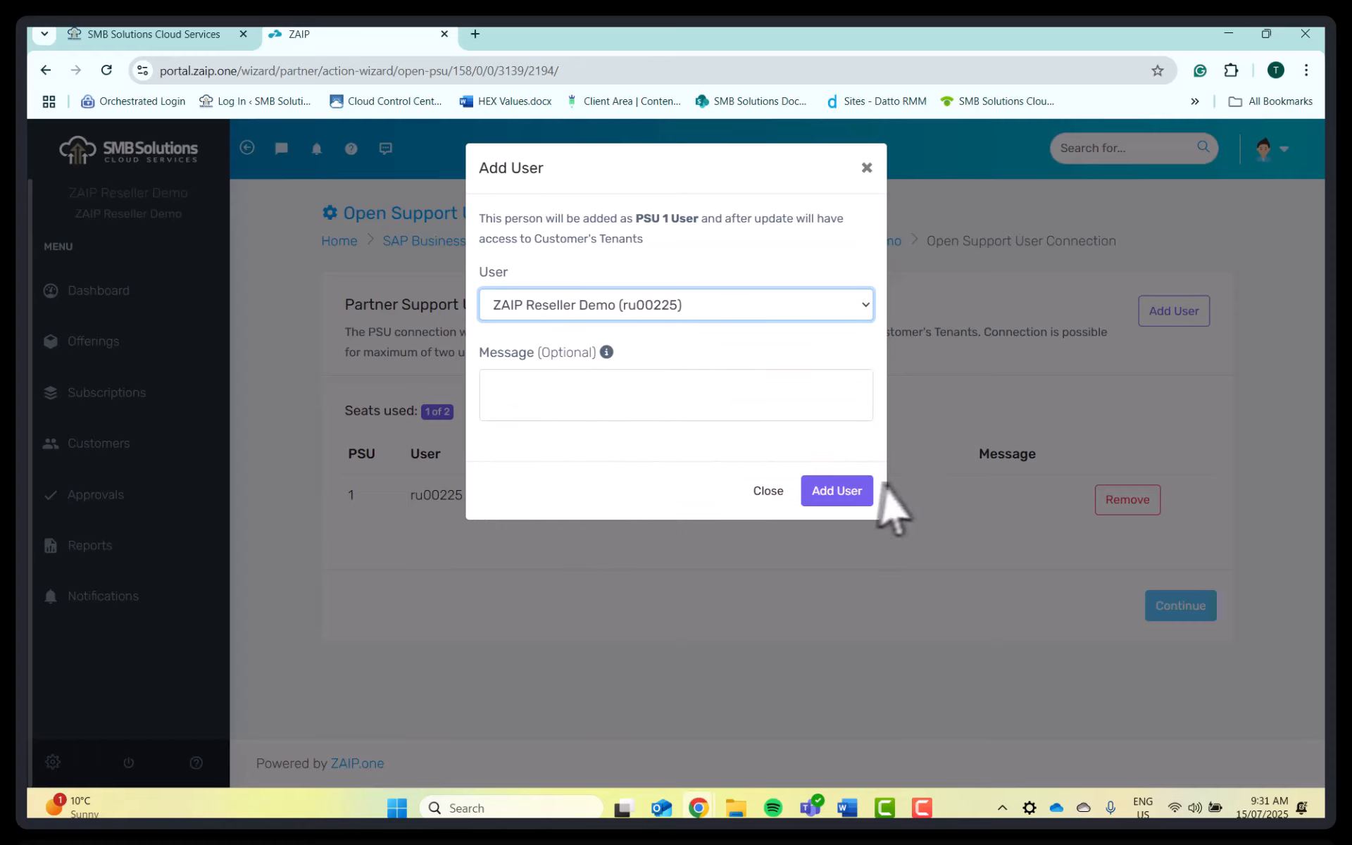
pyautogui.click(855, 493)
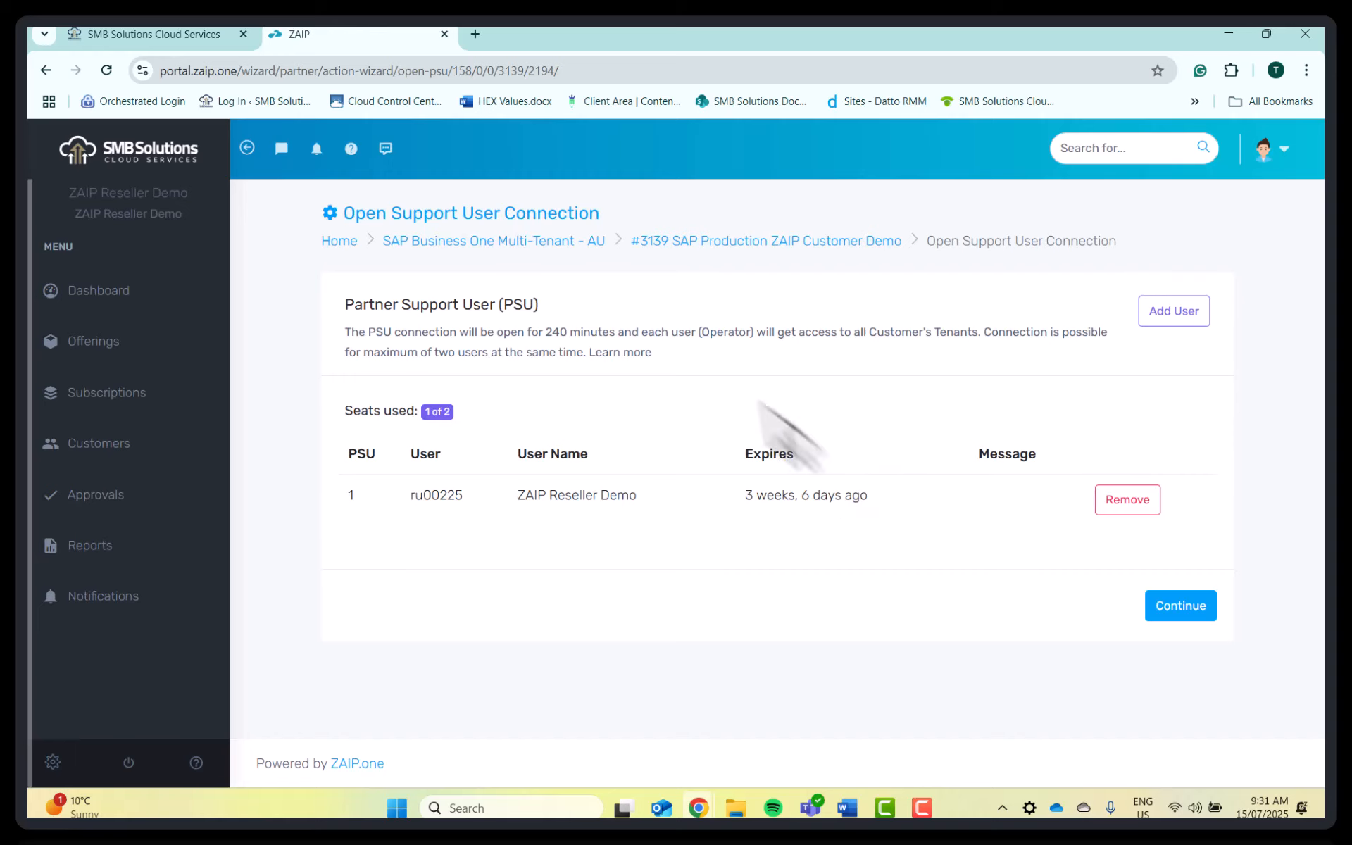
# Continue to the connection summary, update the PSU connection and acknowledge its completion
pyautogui.click(1182, 610)
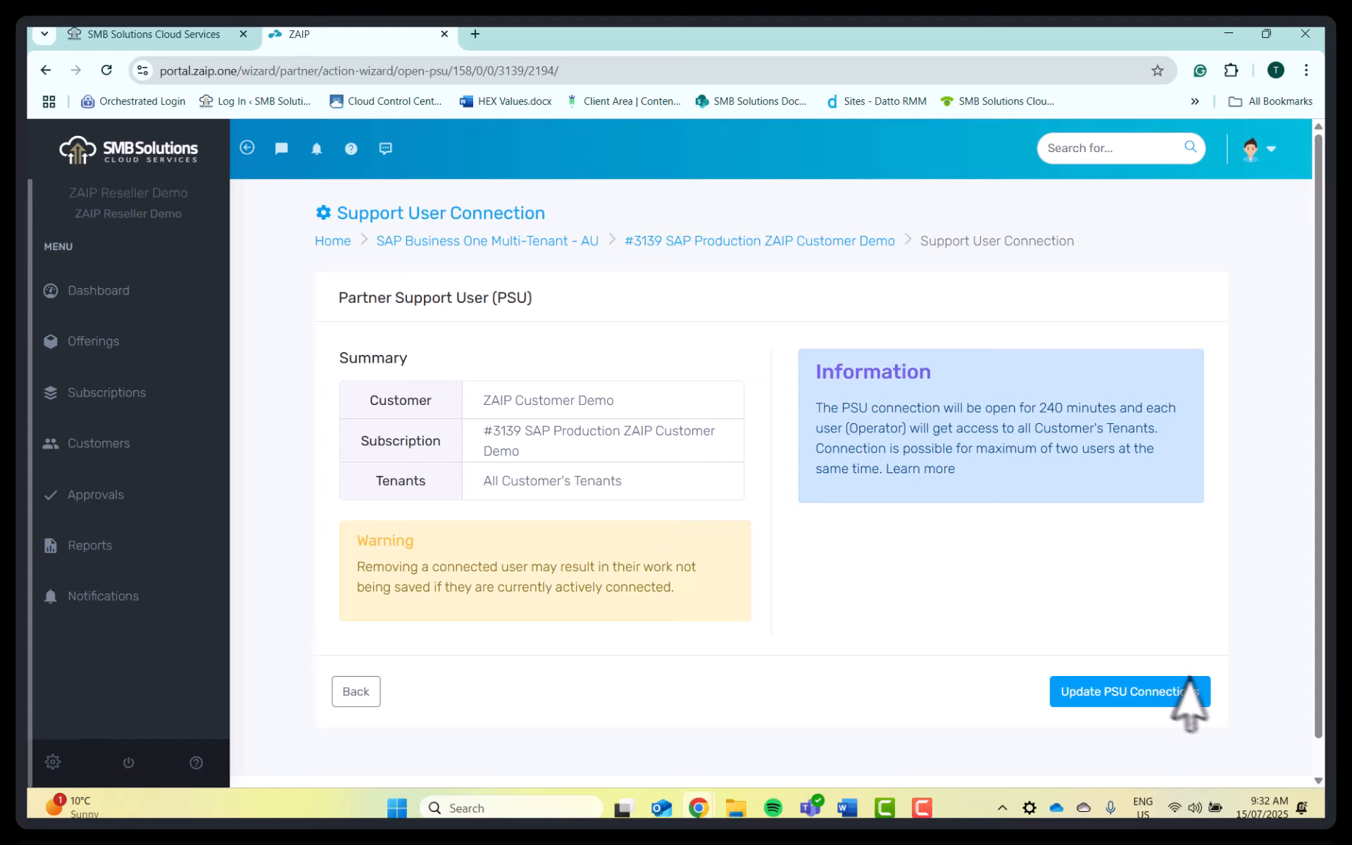
pyautogui.click(1198, 693)
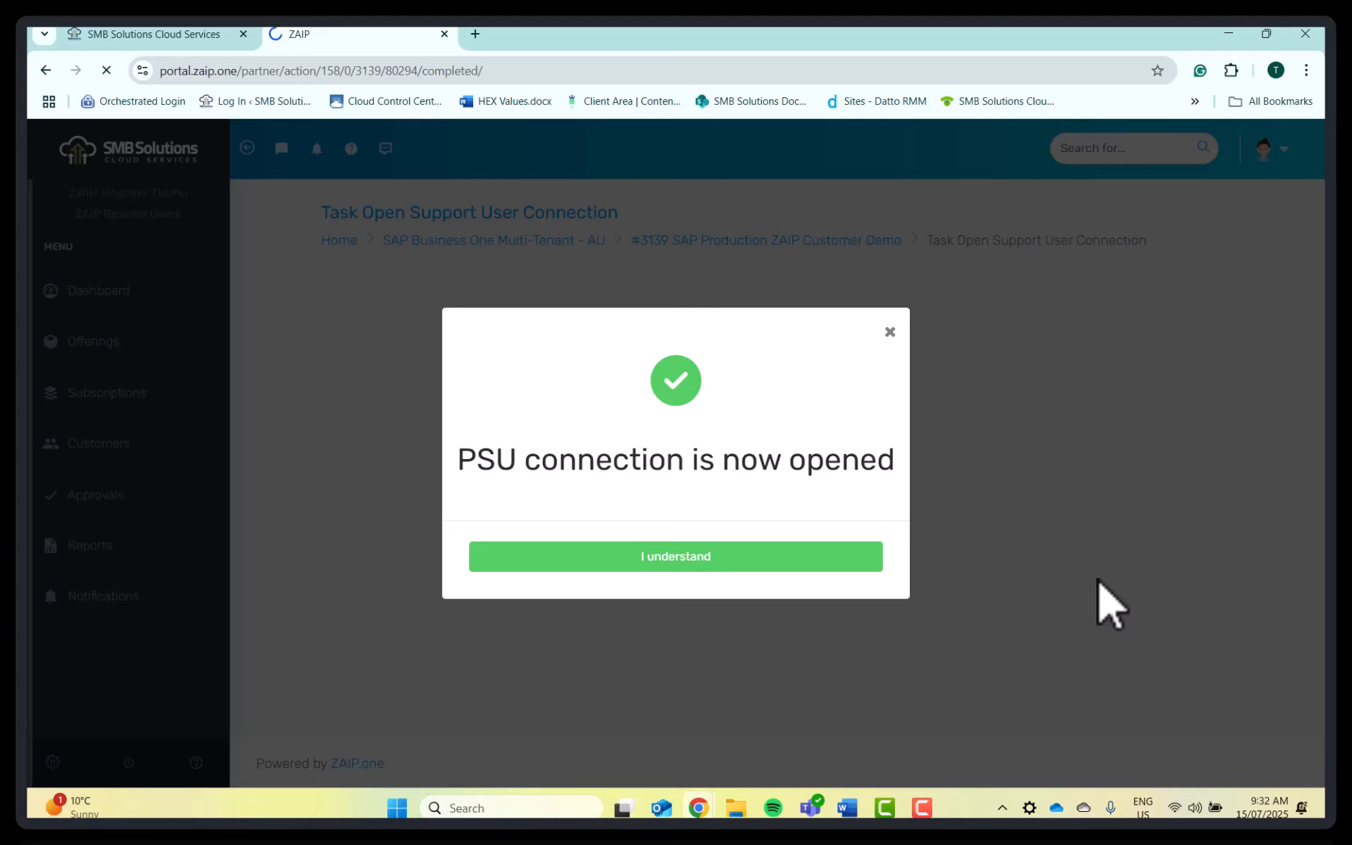
pyautogui.click(744, 546)
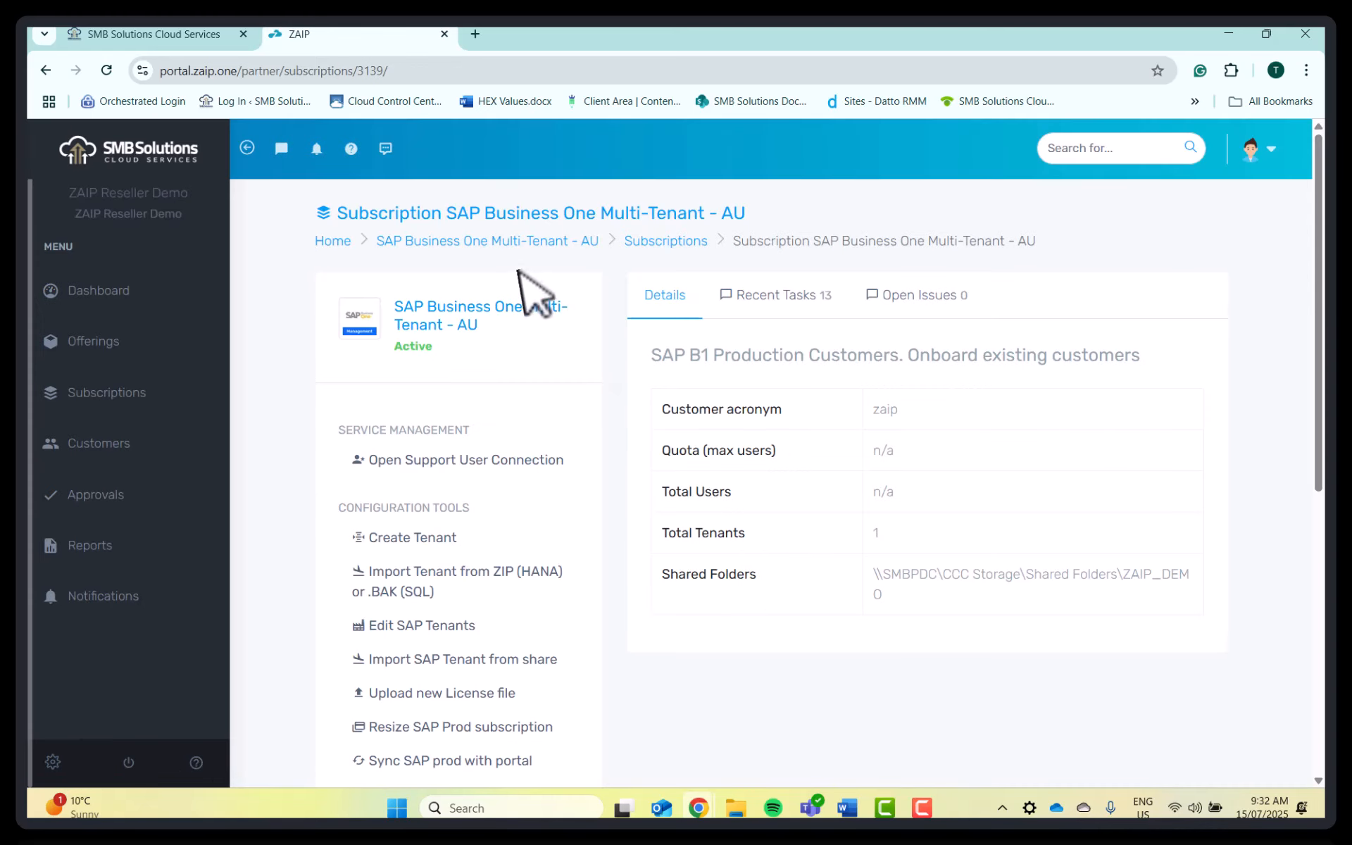
# Examine the licence quantities in the Resize SAP Prod subscription form and return to the subscription without changes
pyautogui.scroll(-1, 527, 296)
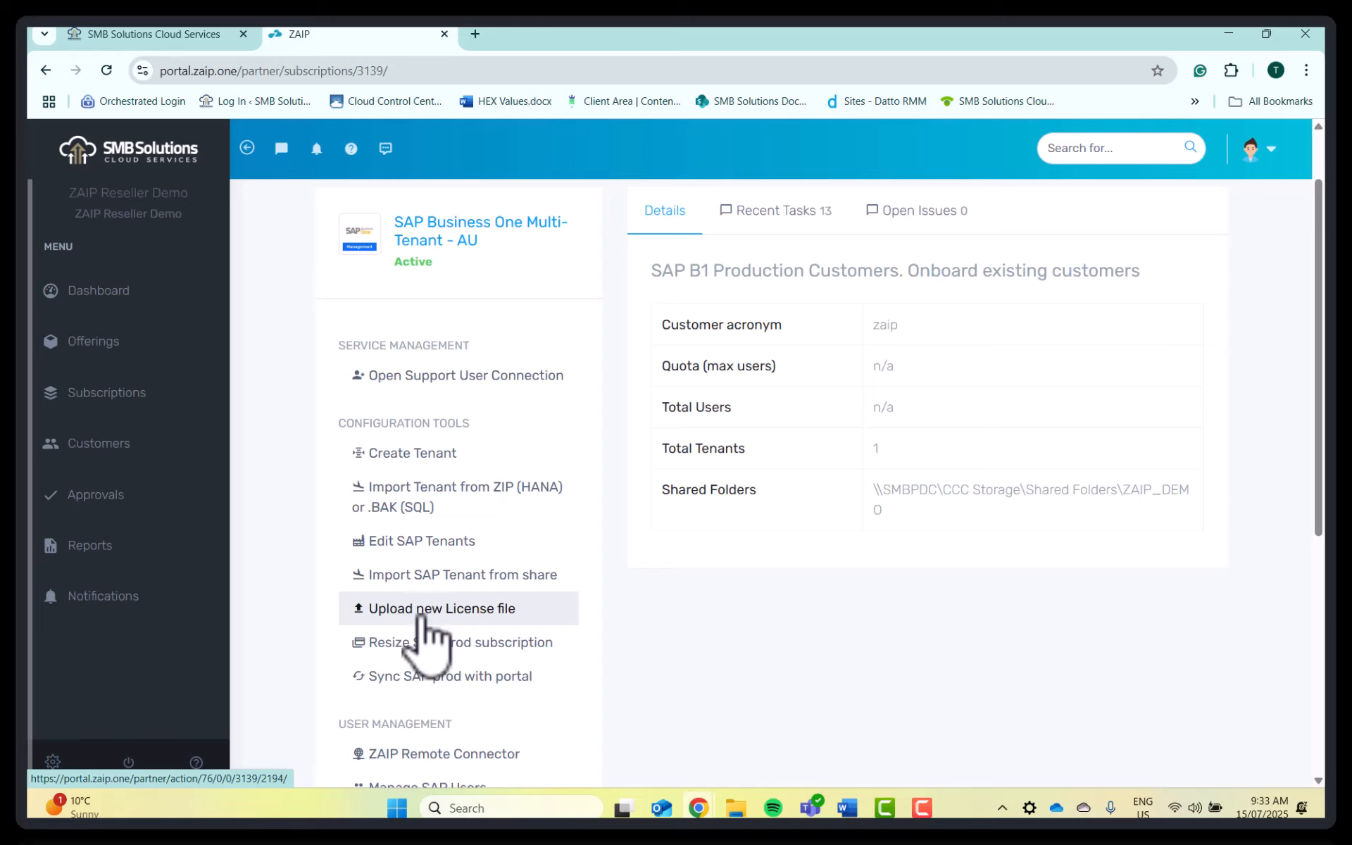
pyautogui.click(446, 649)
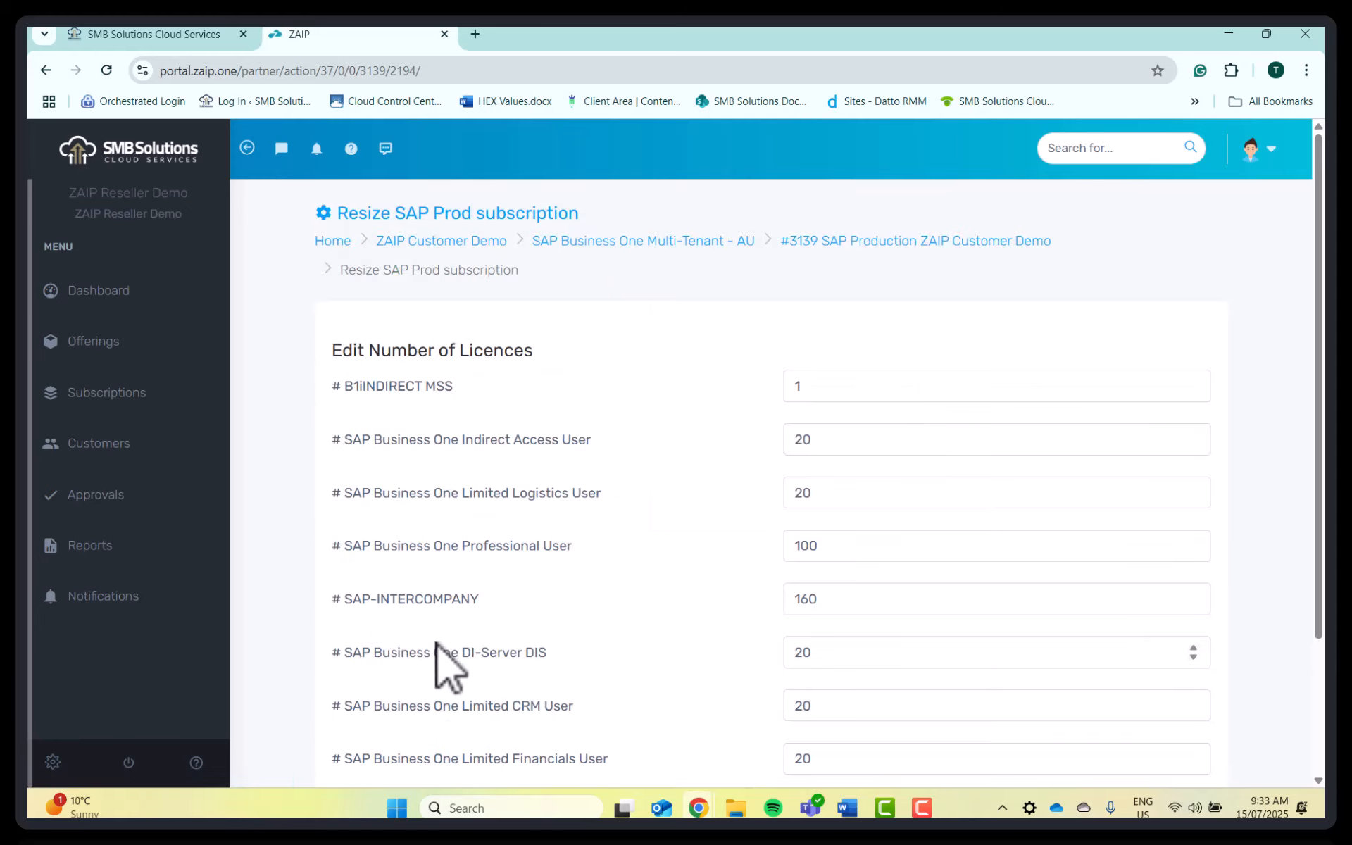
pyautogui.scroll(-3, 458, 572)
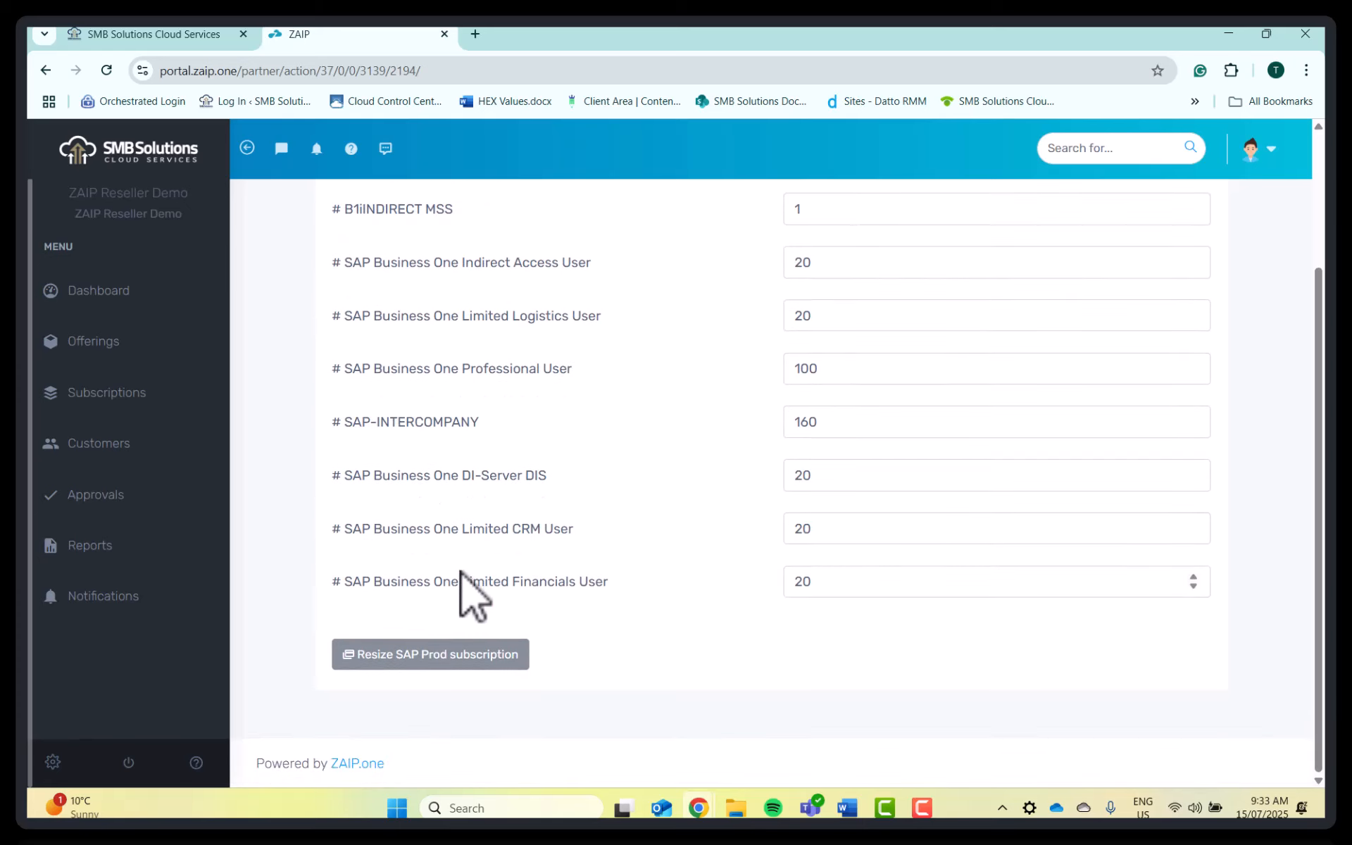
pyautogui.scroll(3, 458, 572)
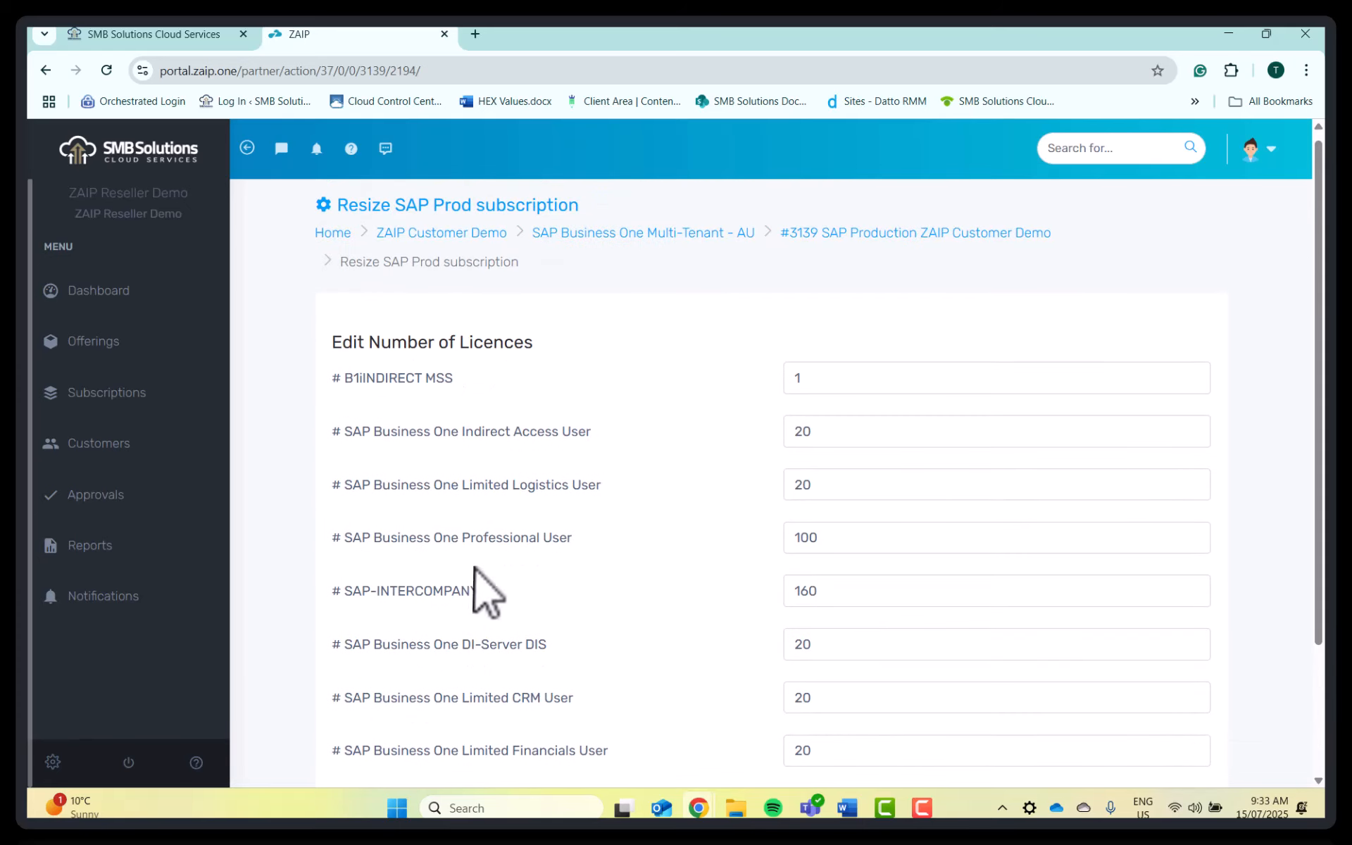
pyautogui.click(830, 236)
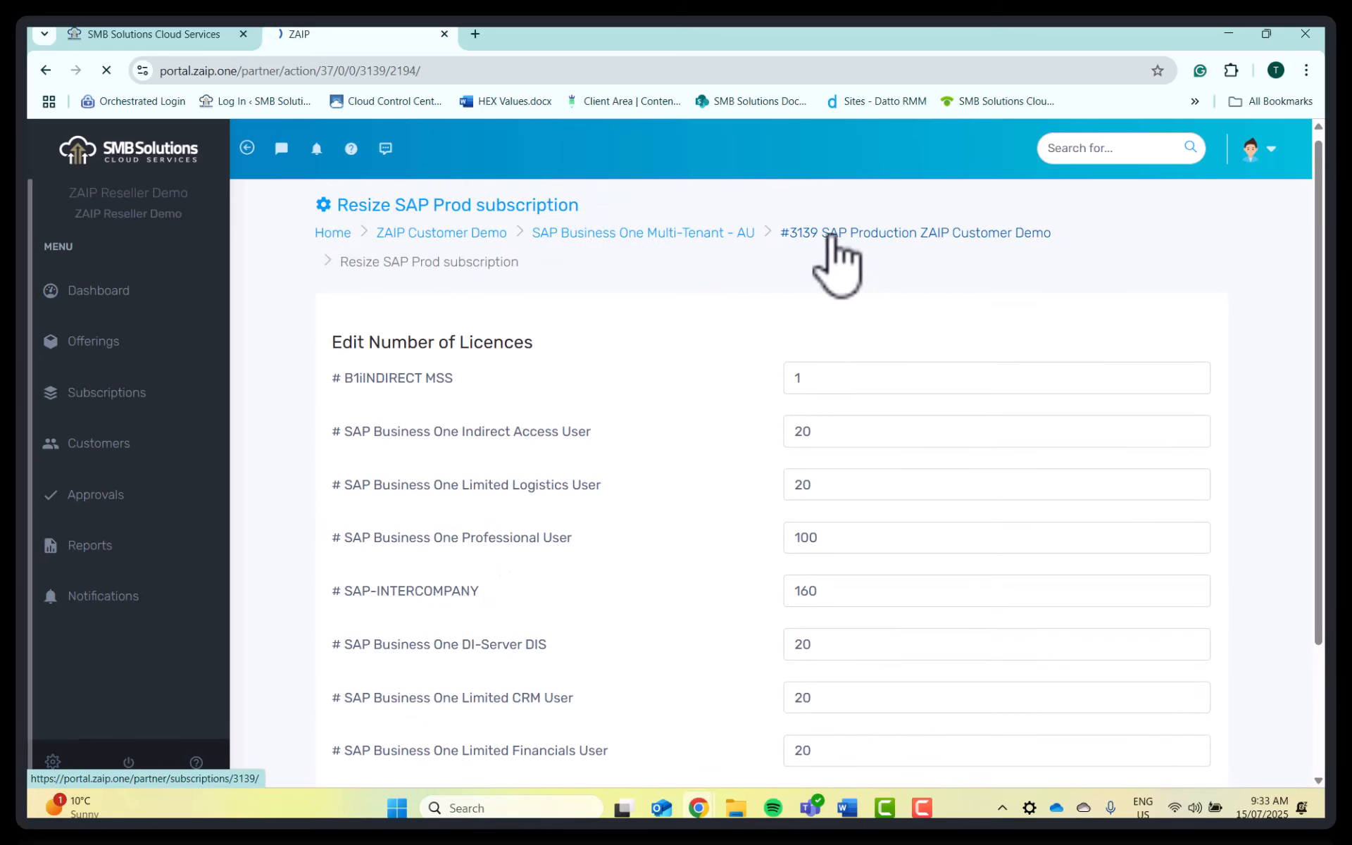
# Open Manage SAP Users for the subscription and view the ZAIP Demo user's details, licences and tenants
pyautogui.scroll(-1, 542, 605)
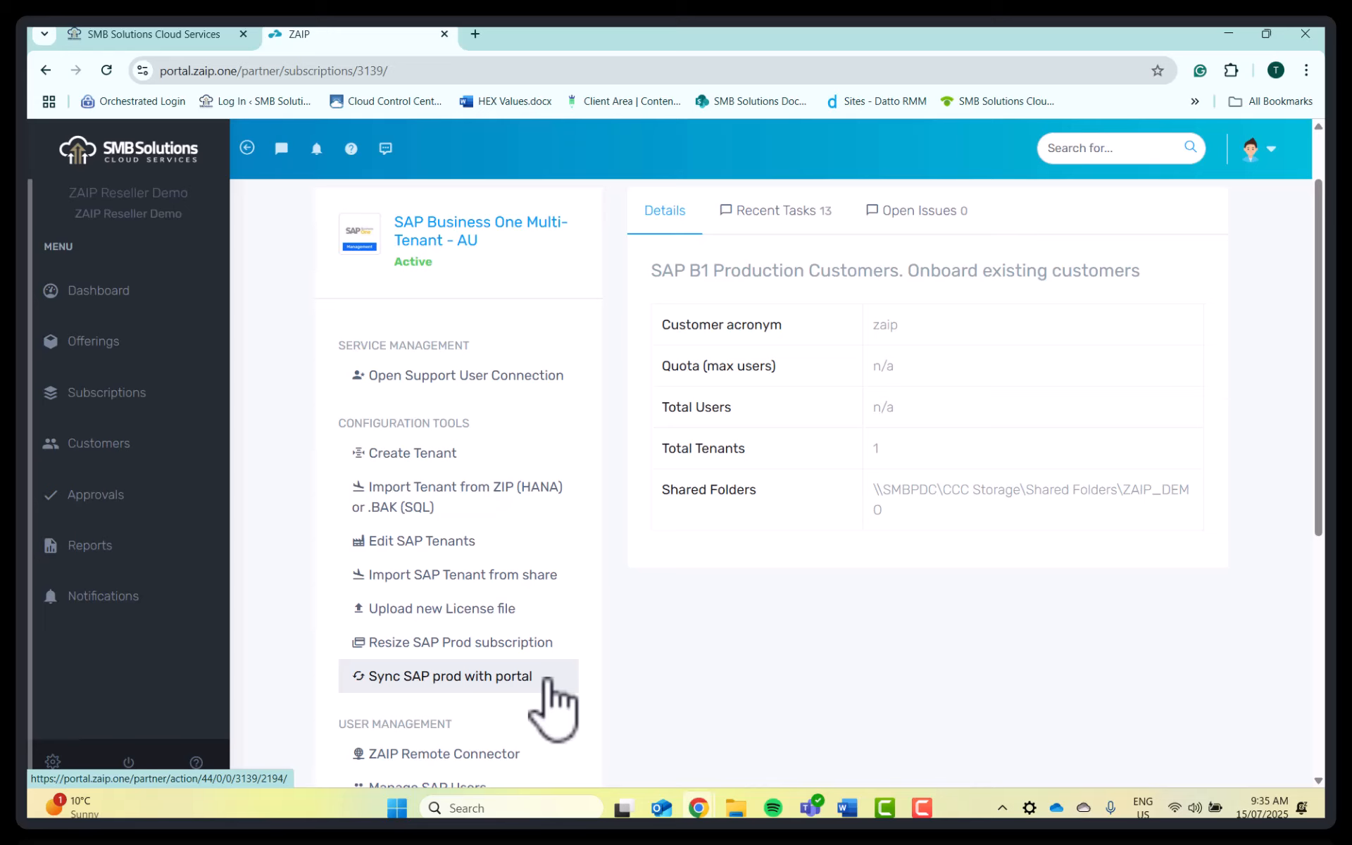
pyautogui.scroll(-2, 549, 679)
pyautogui.scroll(3, 895, 268)
pyautogui.scroll(-3, 451, 457)
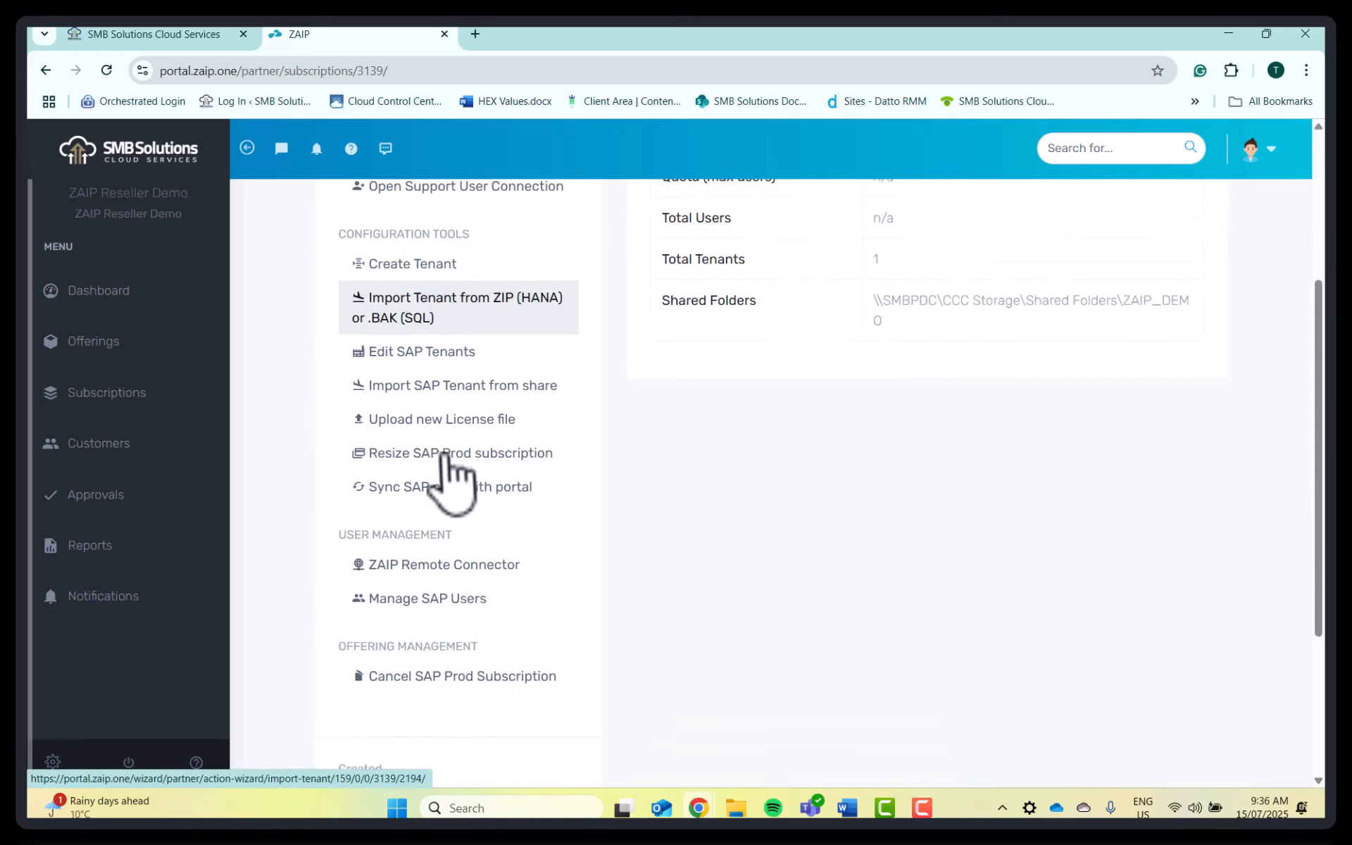
pyautogui.scroll(-2, 441, 457)
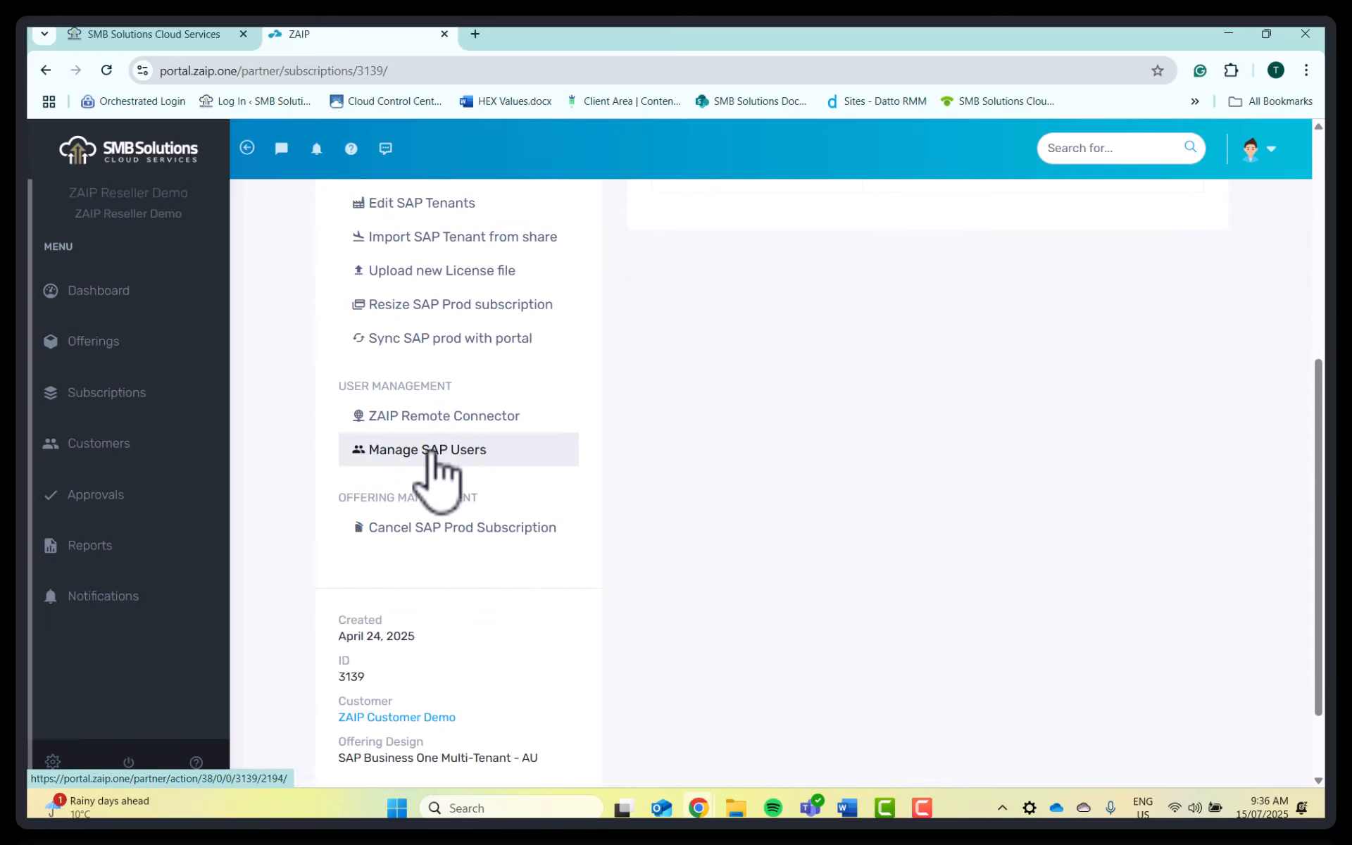
pyautogui.click(432, 459)
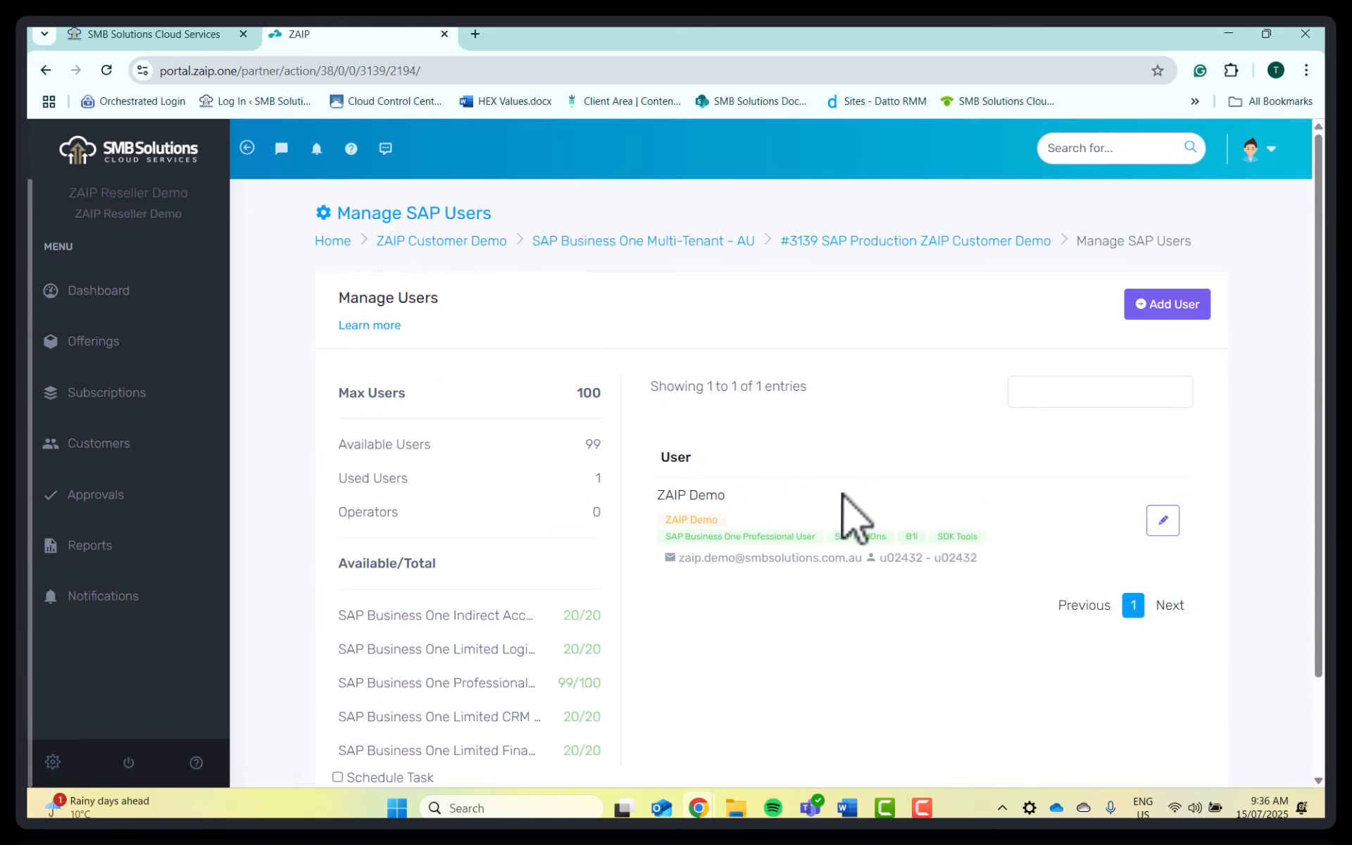
pyautogui.click(1163, 523)
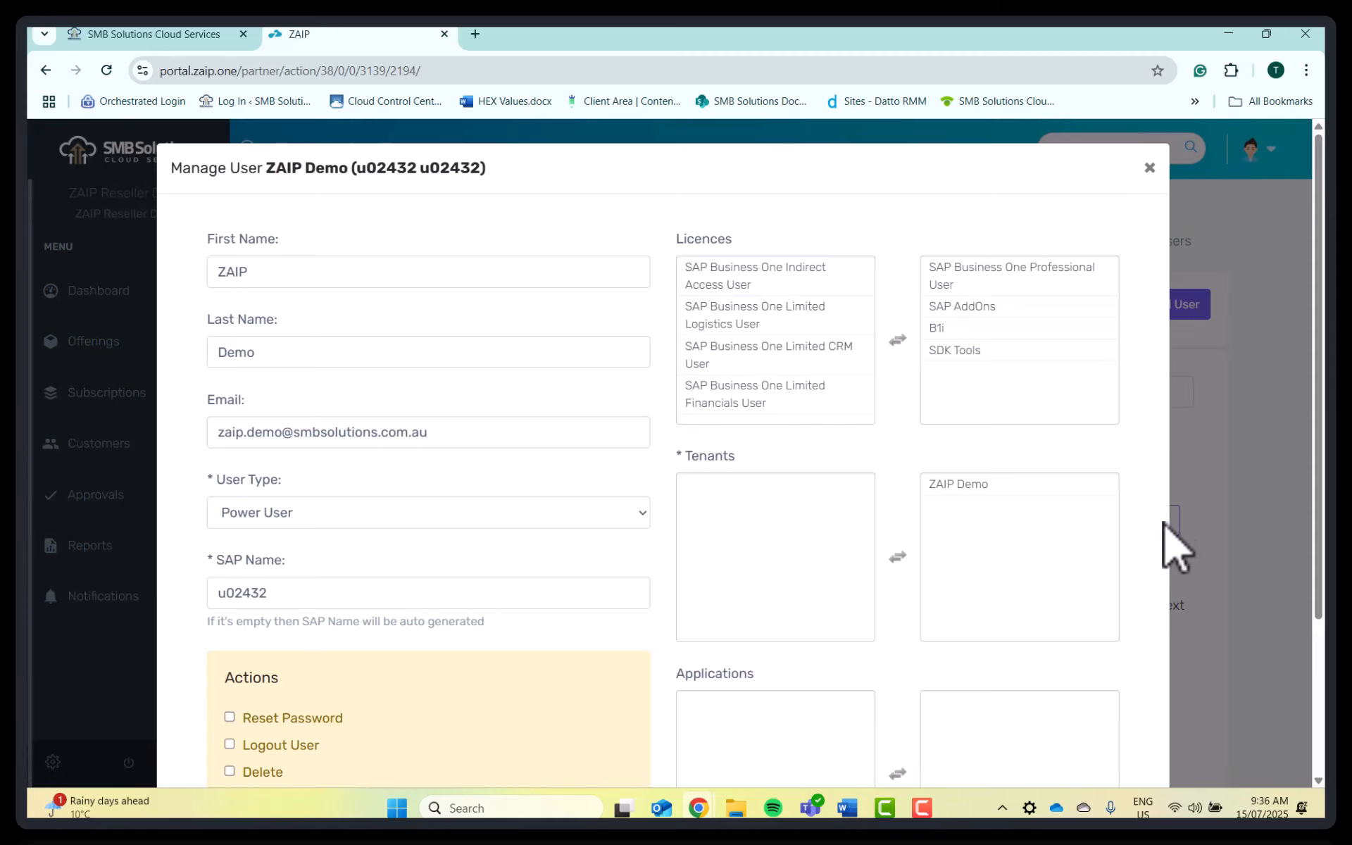
pyautogui.scroll(-1, 1134, 500)
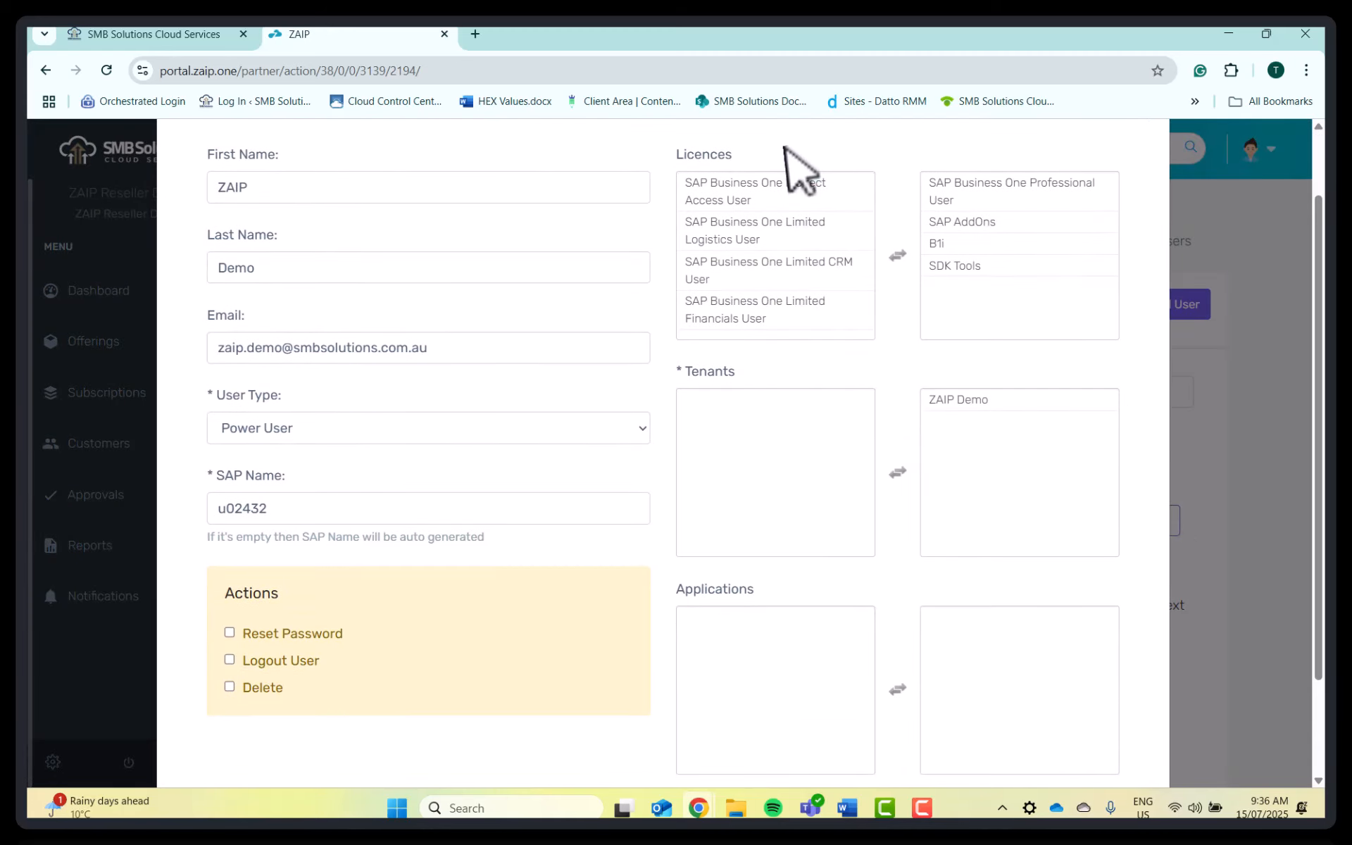
# Remove the SAP Business One Professional User licence from the ZAIP Demo user's assigned licences
pyautogui.click(768, 313)
pyautogui.click(981, 243)
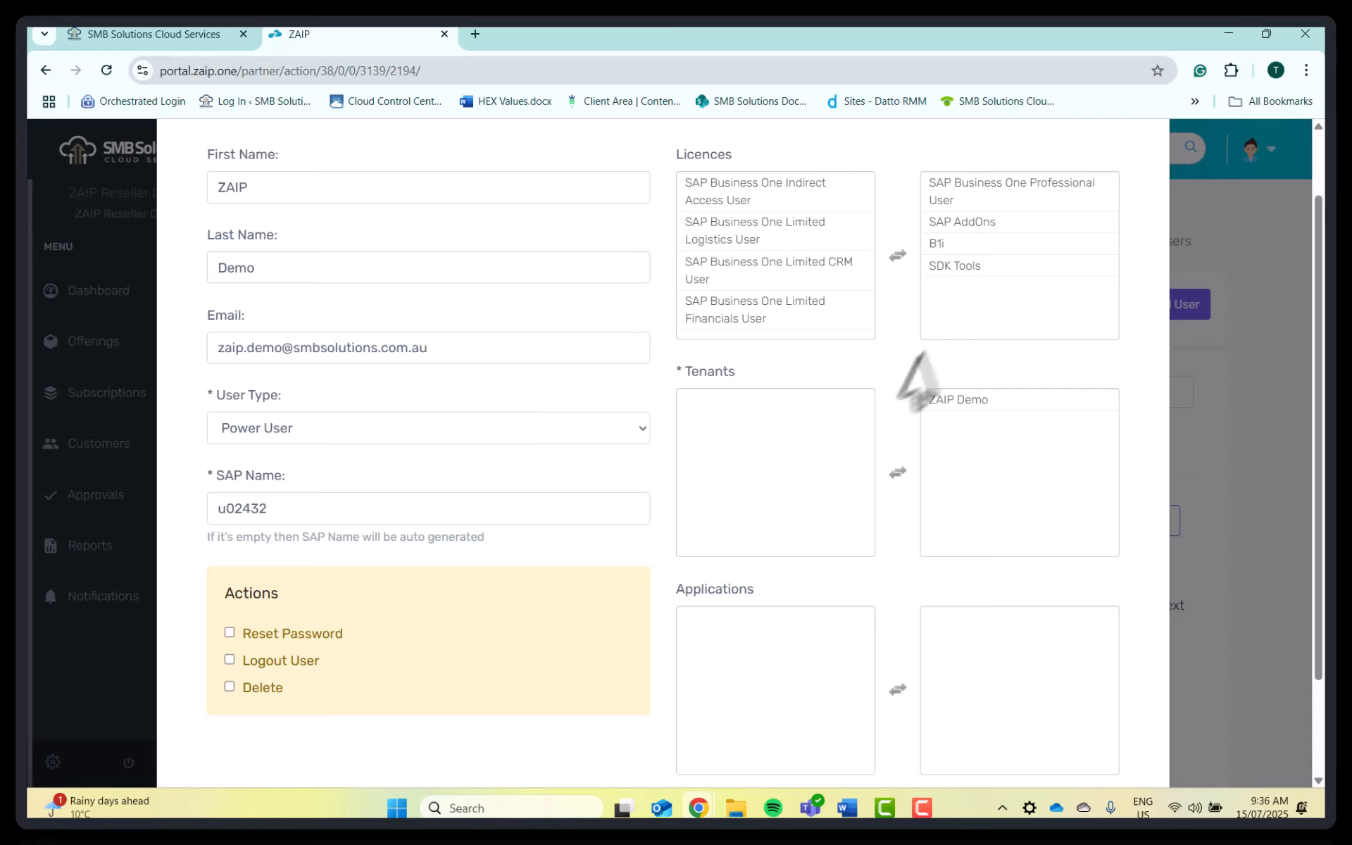
pyautogui.click(1027, 198)
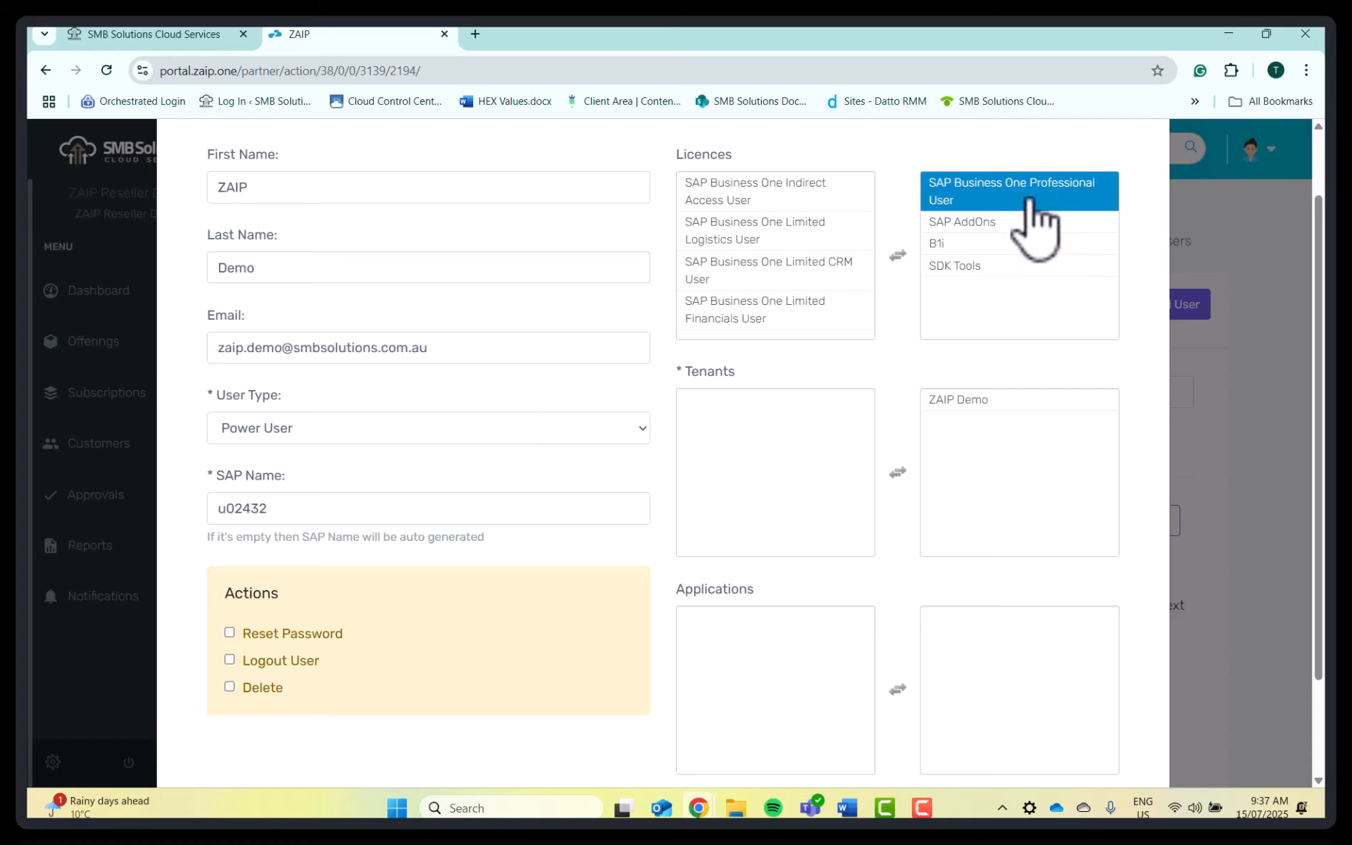
pyautogui.click(787, 236)
pyautogui.click(962, 223)
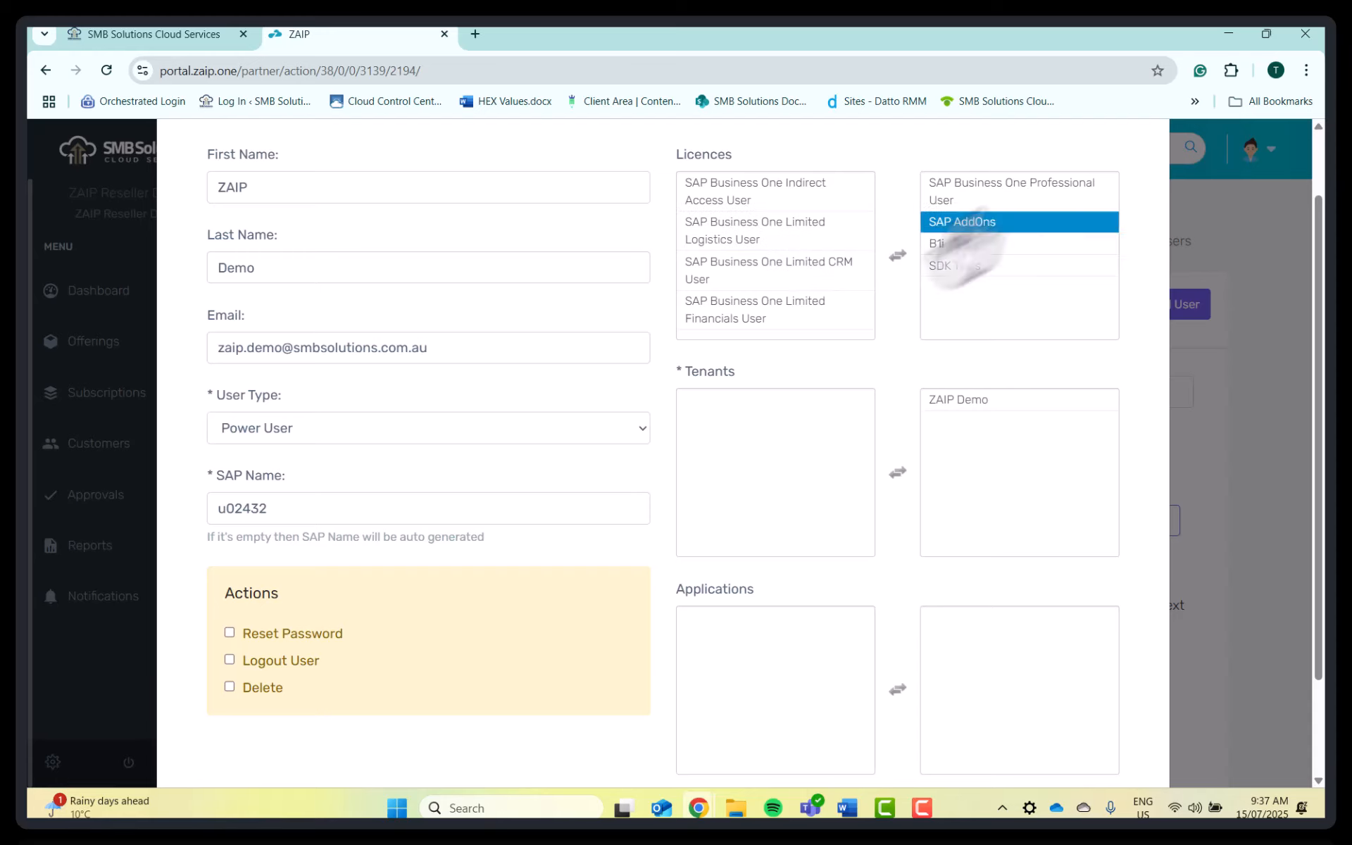
pyautogui.click(989, 199)
pyautogui.doubleClick(1000, 197)
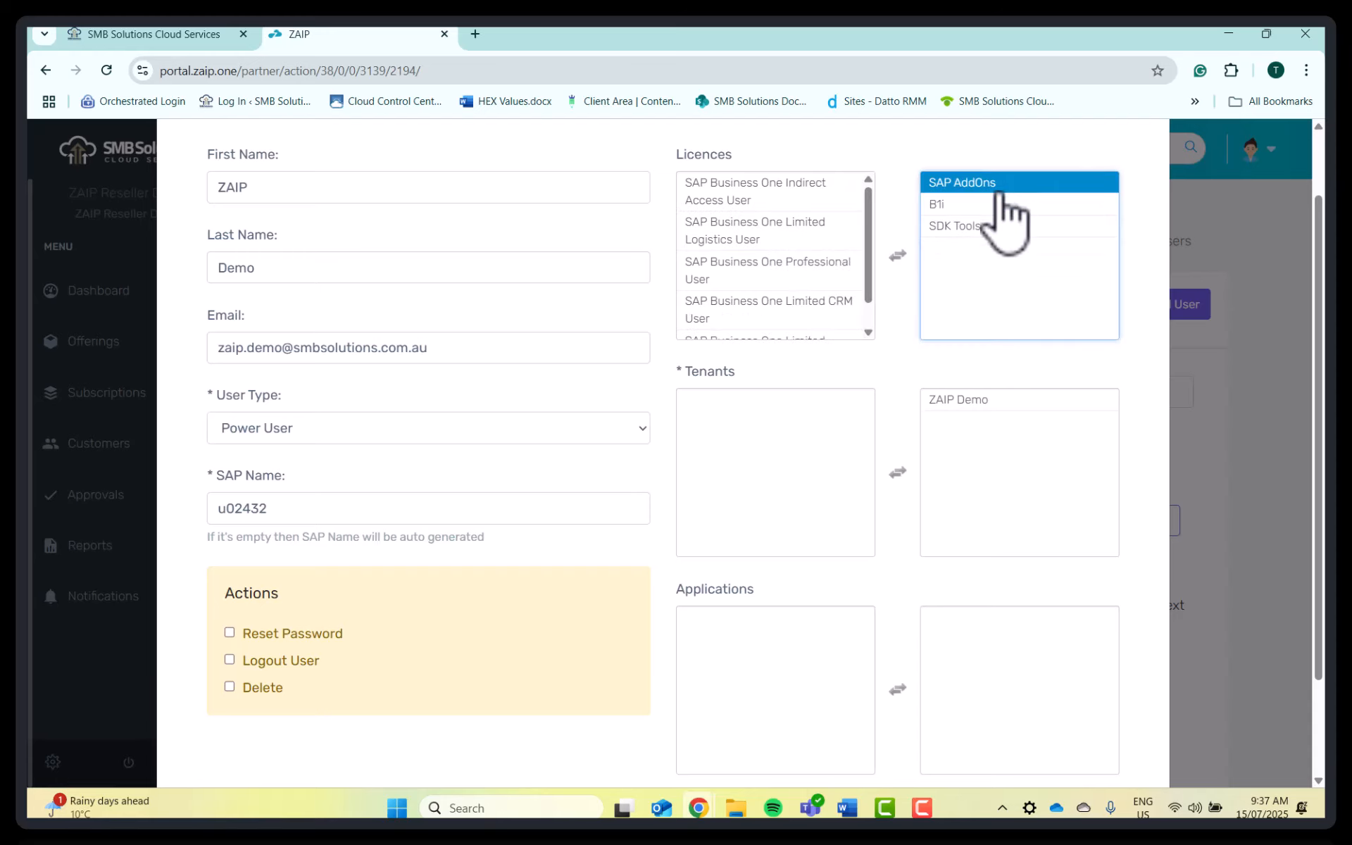
# Assign the SAP Business One Limited Logistics User licence to the ZAIP Demo user and submit the user changes
pyautogui.scroll(1, 761, 334)
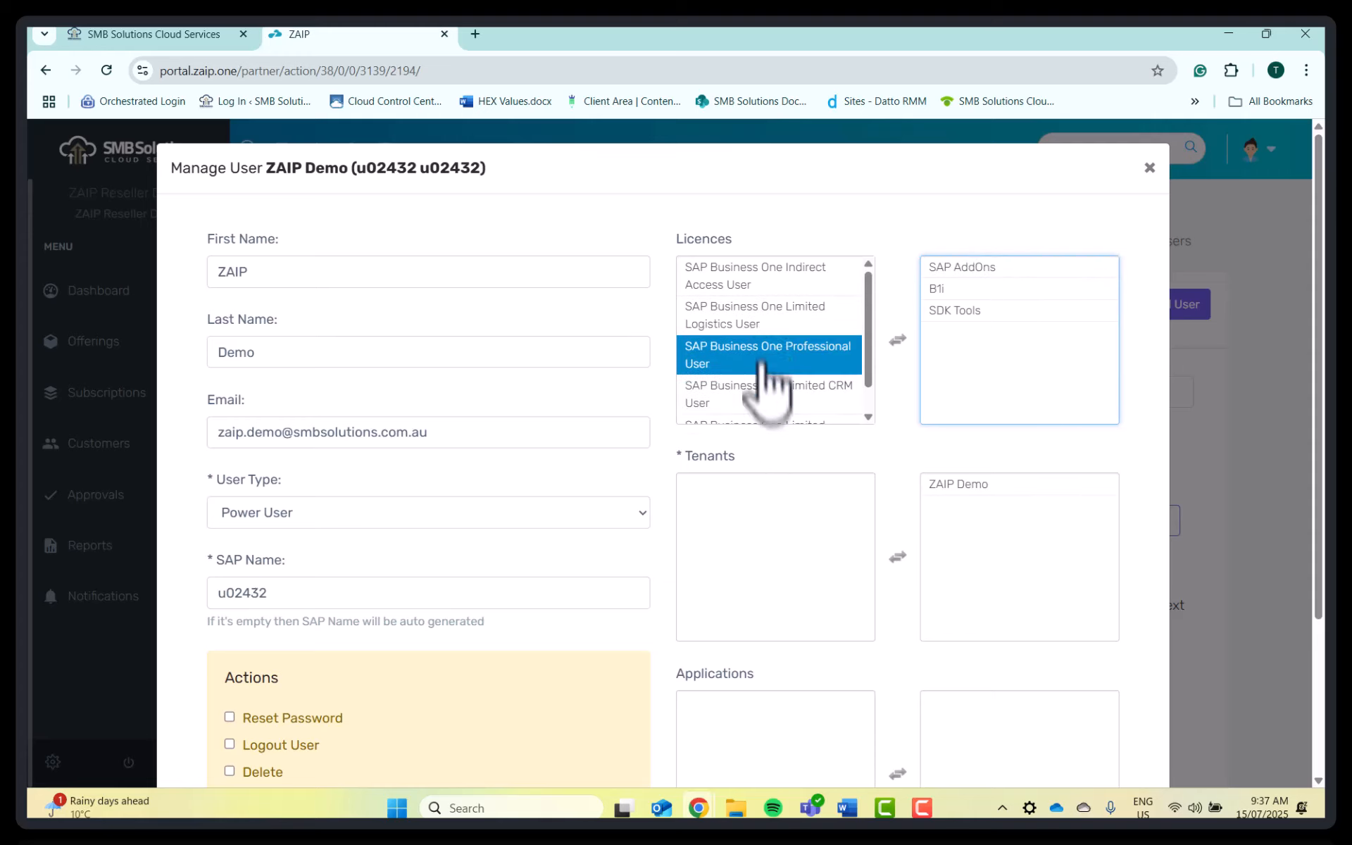
pyautogui.doubleClick(767, 315)
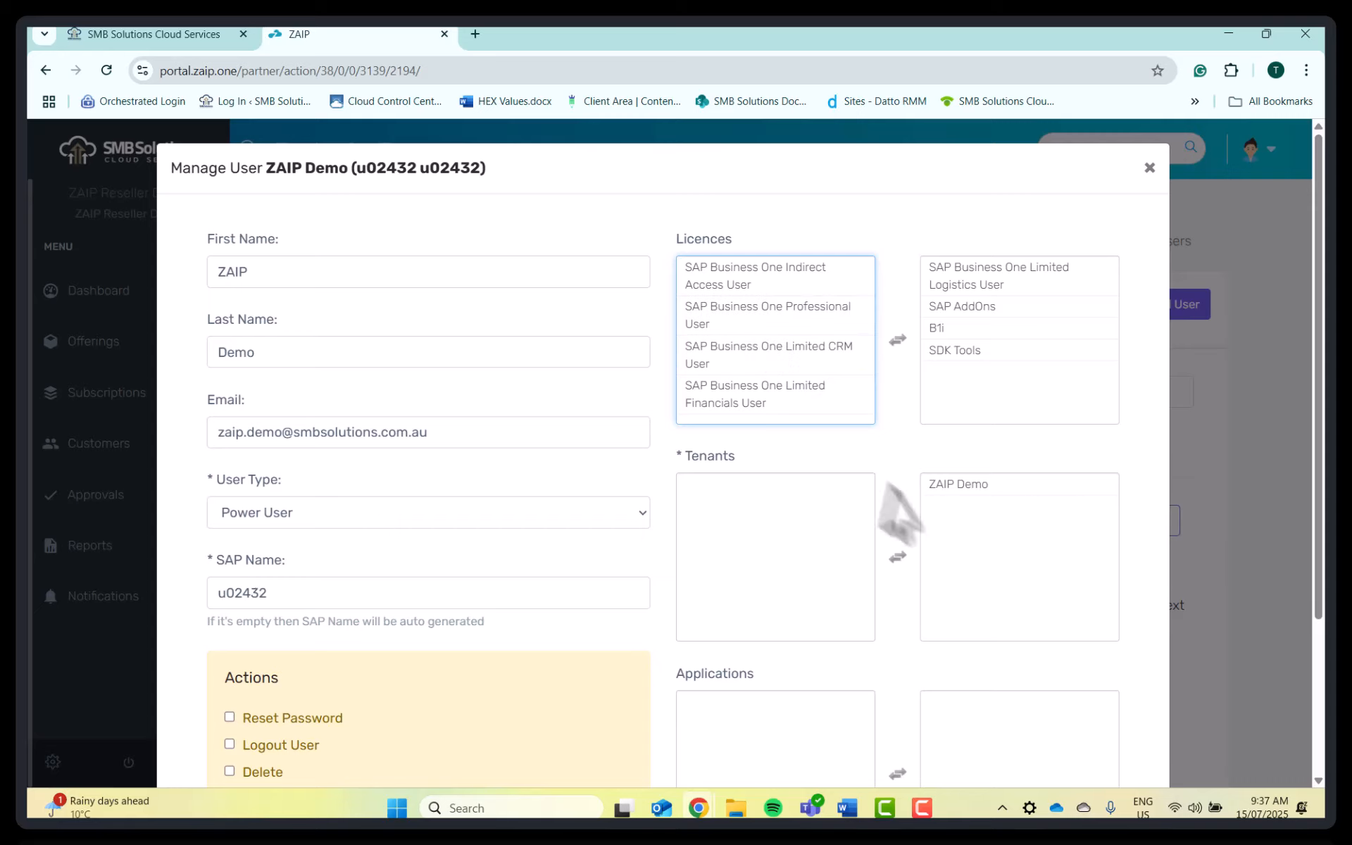
pyautogui.scroll(-3, 975, 458)
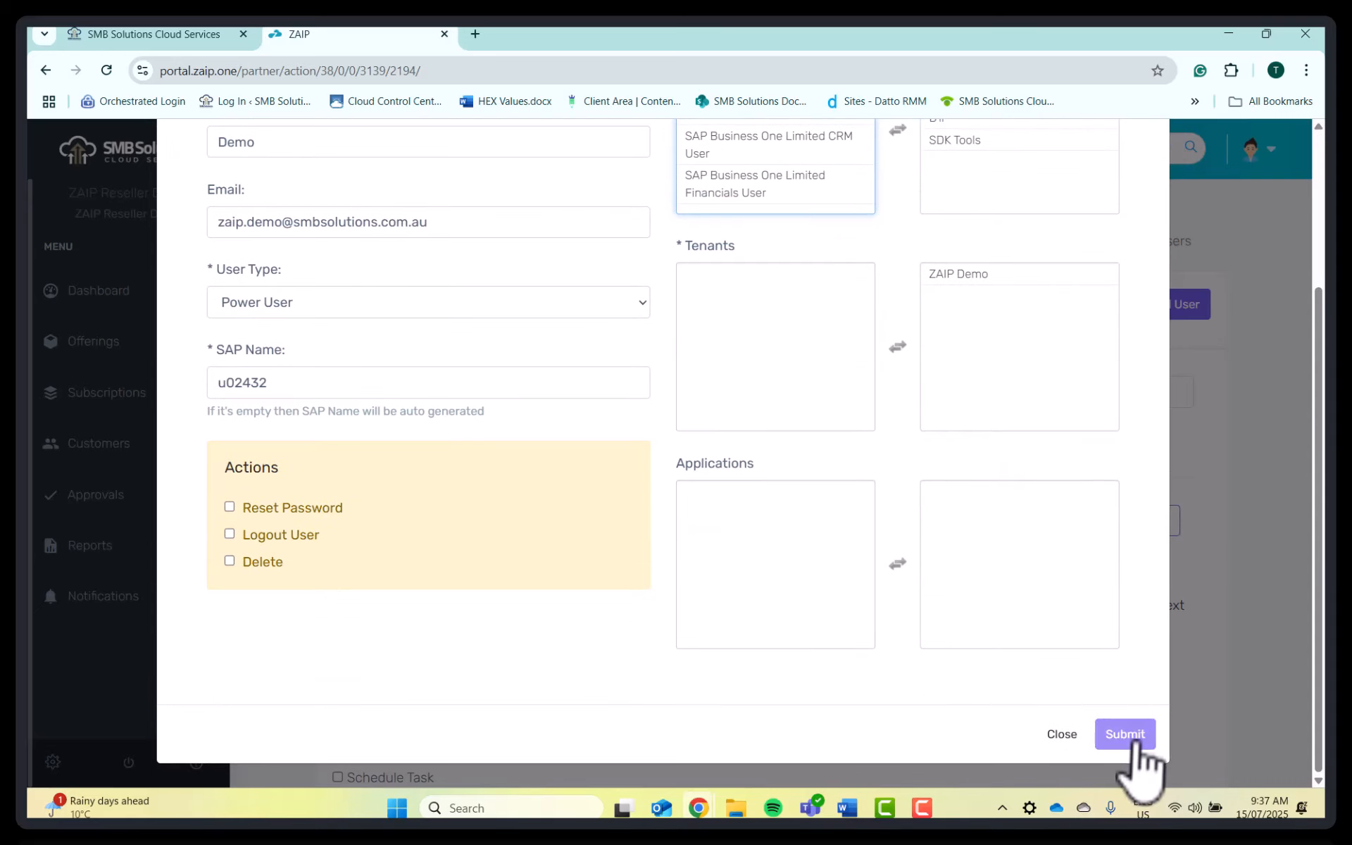
pyautogui.click(1129, 736)
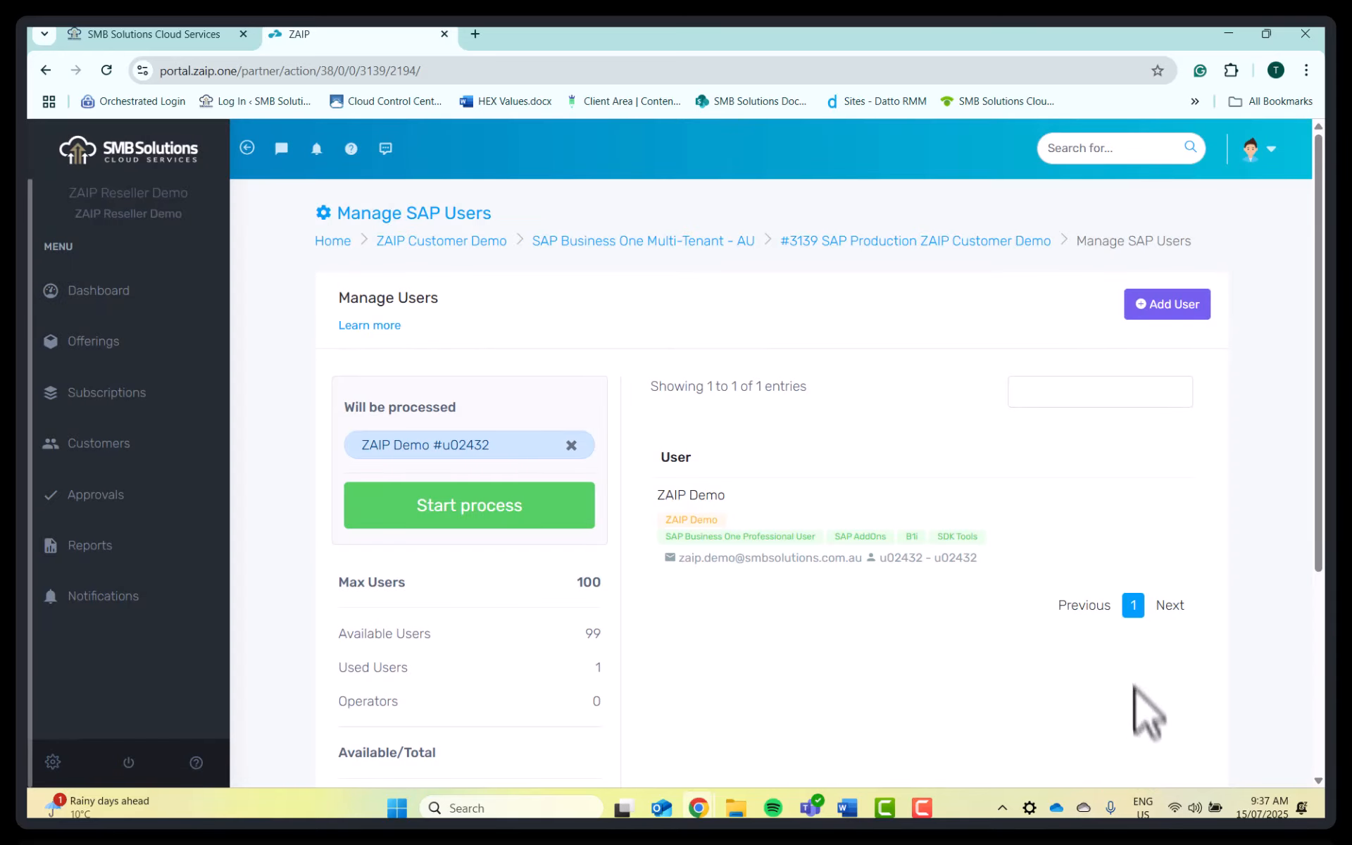
# Start processing the queued ZAIP Demo user change and acknowledge the completed task
pyautogui.click(516, 511)
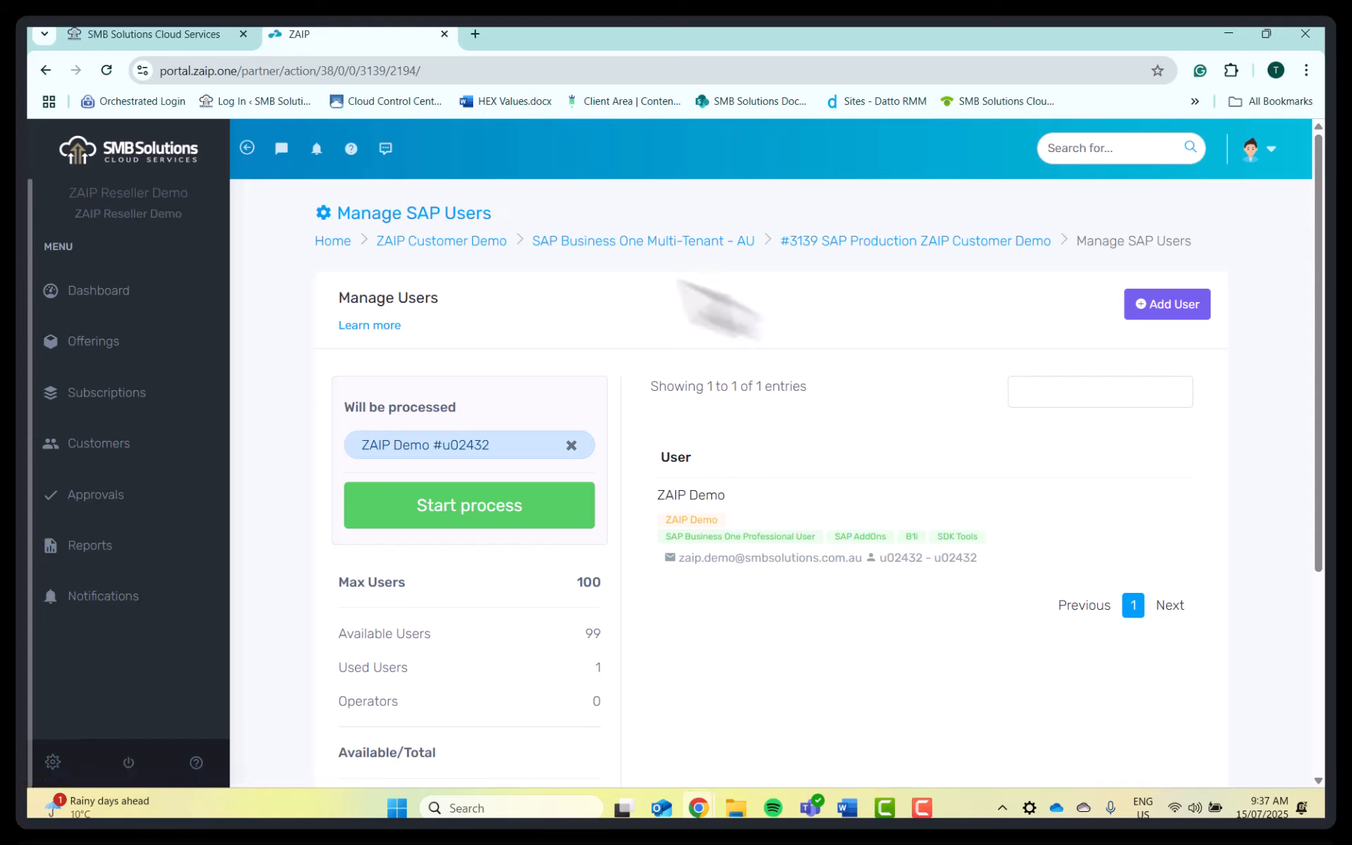
pyautogui.click(431, 525)
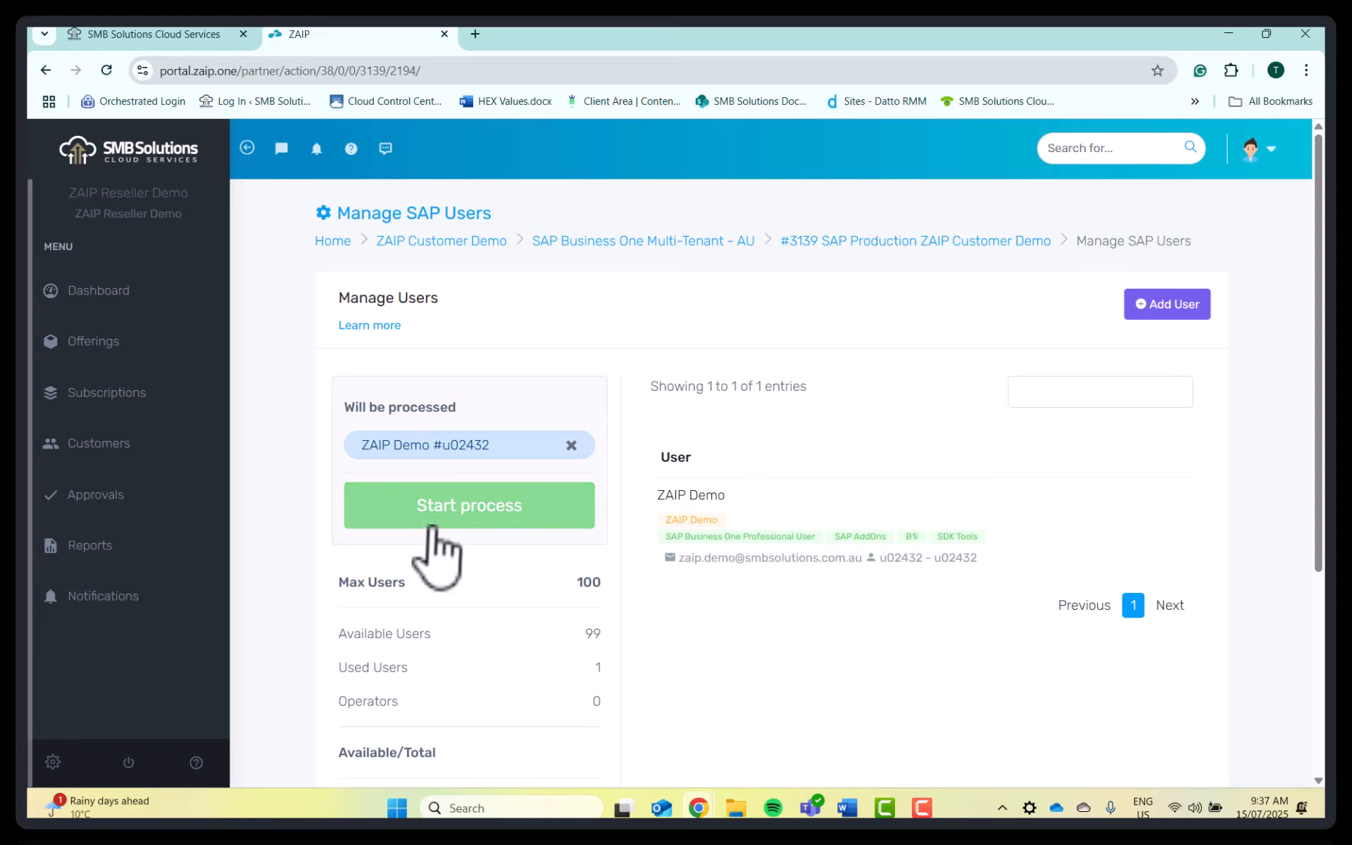
pyautogui.click(432, 521)
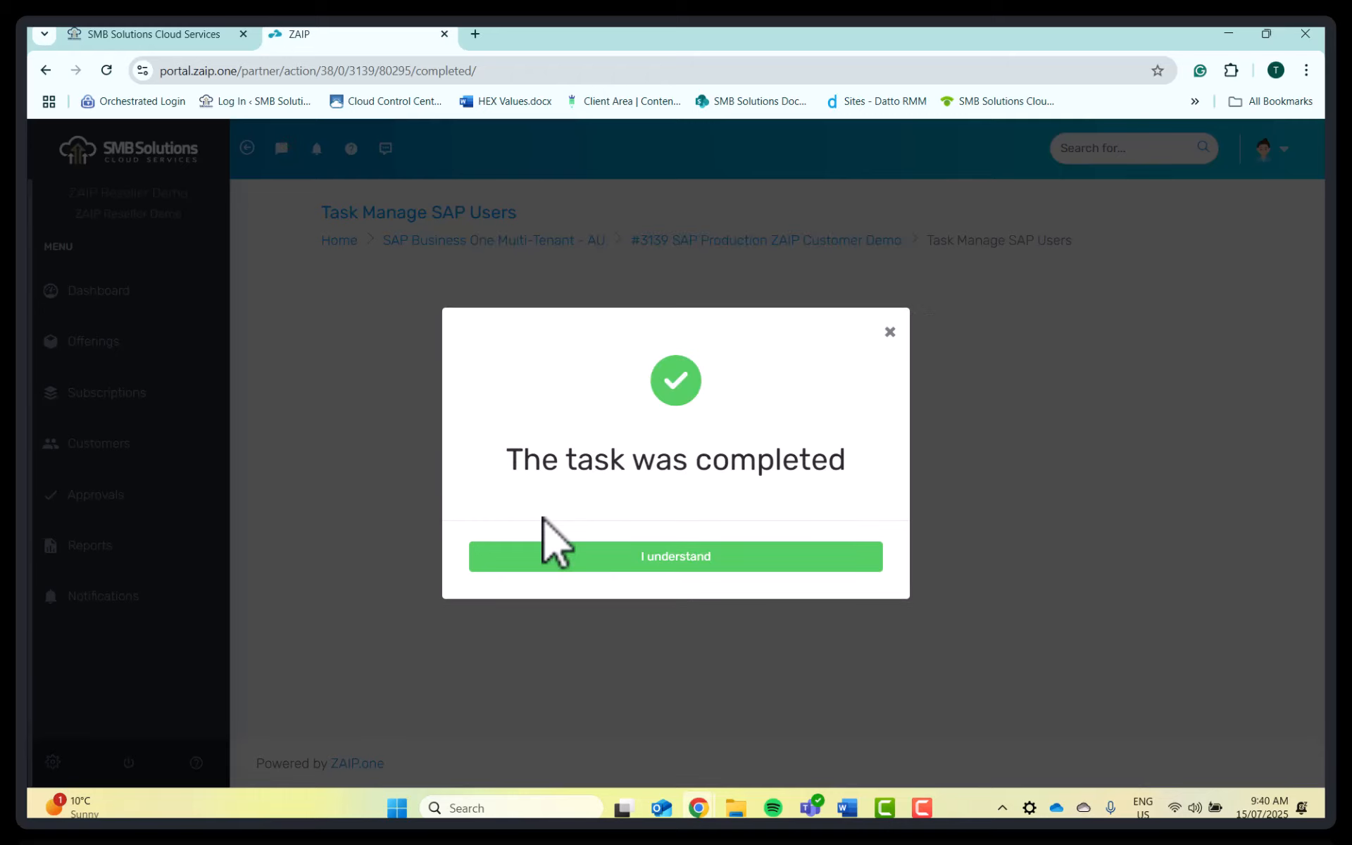
pyautogui.click(690, 560)
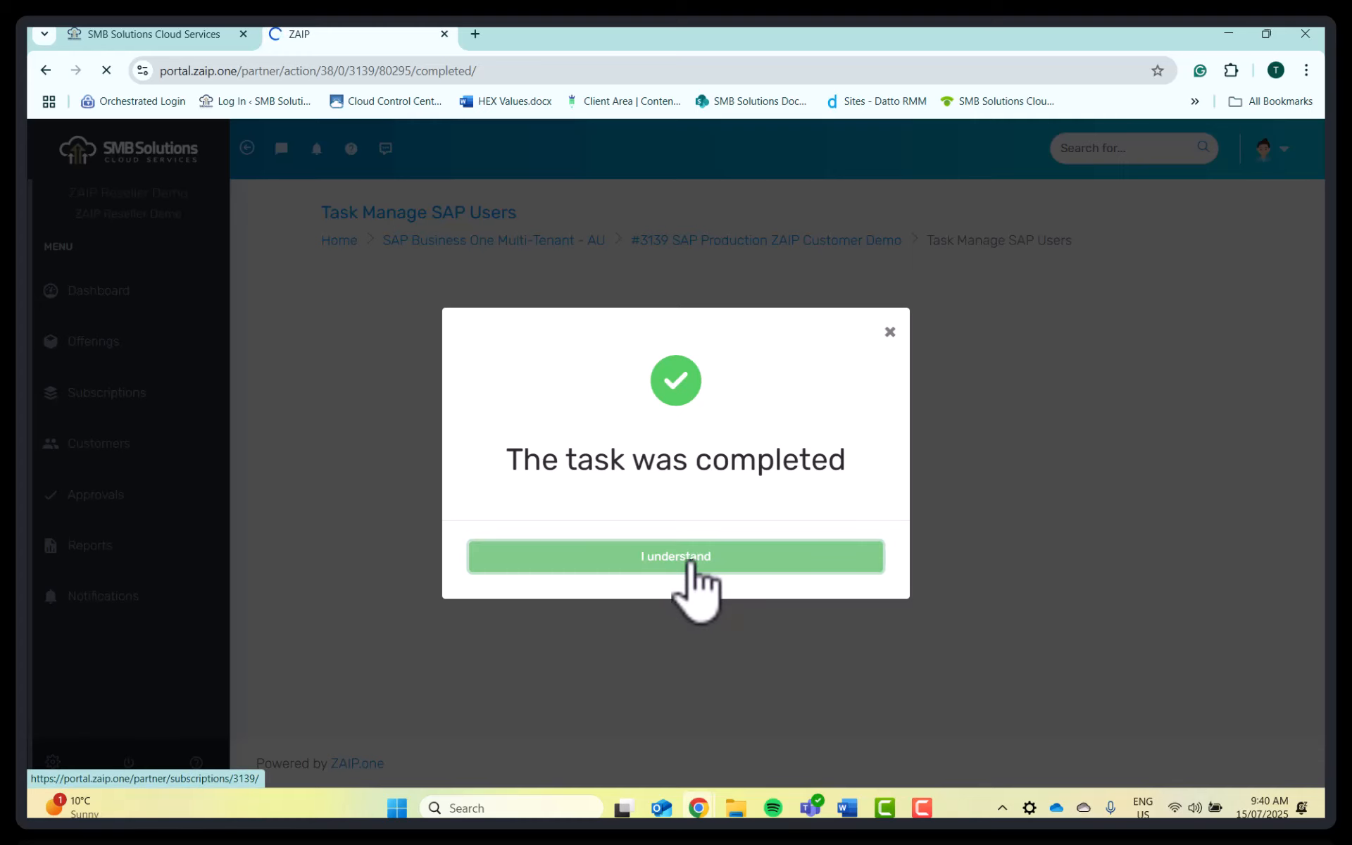